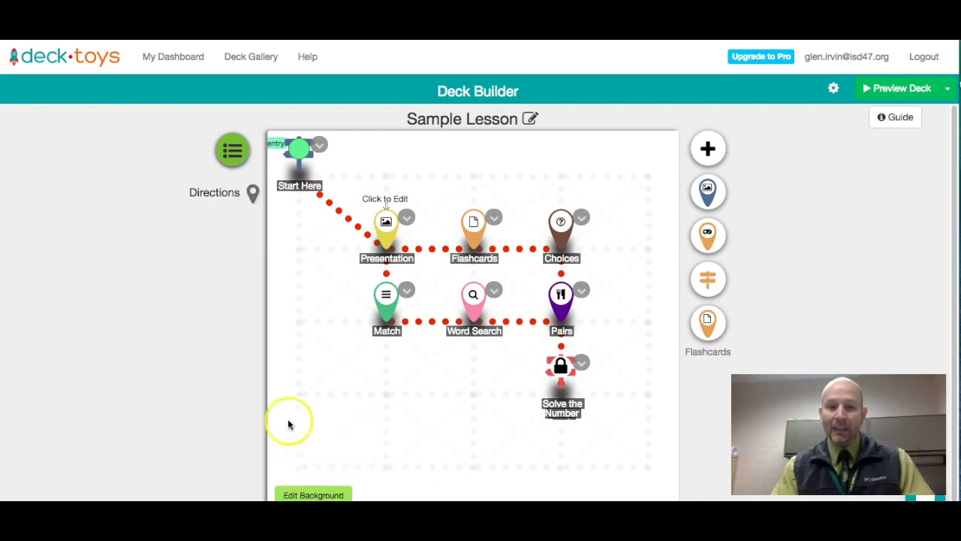
# - Scroll below the Sample Lesson map and open its background editor
pyautogui.scroll(-2, 243, 399)
pyautogui.scroll(-1, 242, 402)
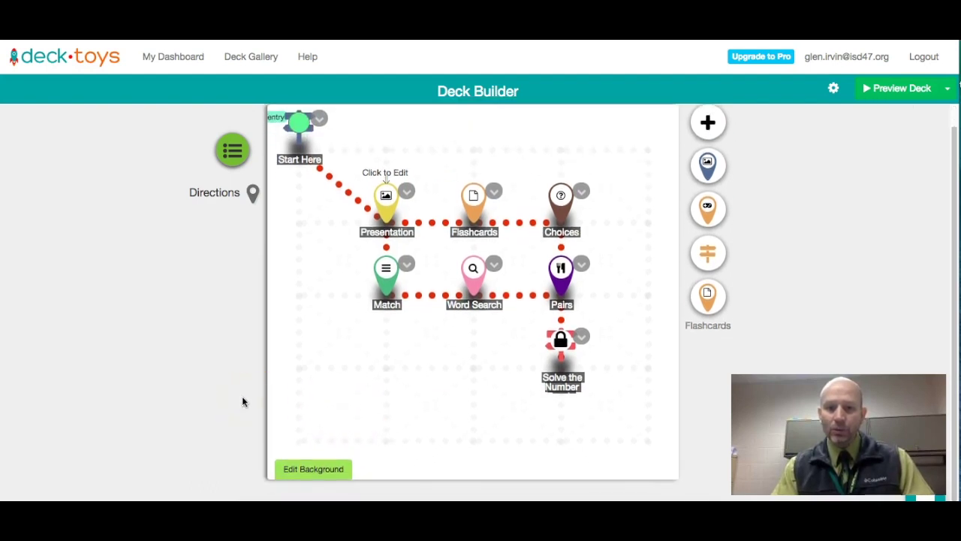
pyautogui.click(314, 470)
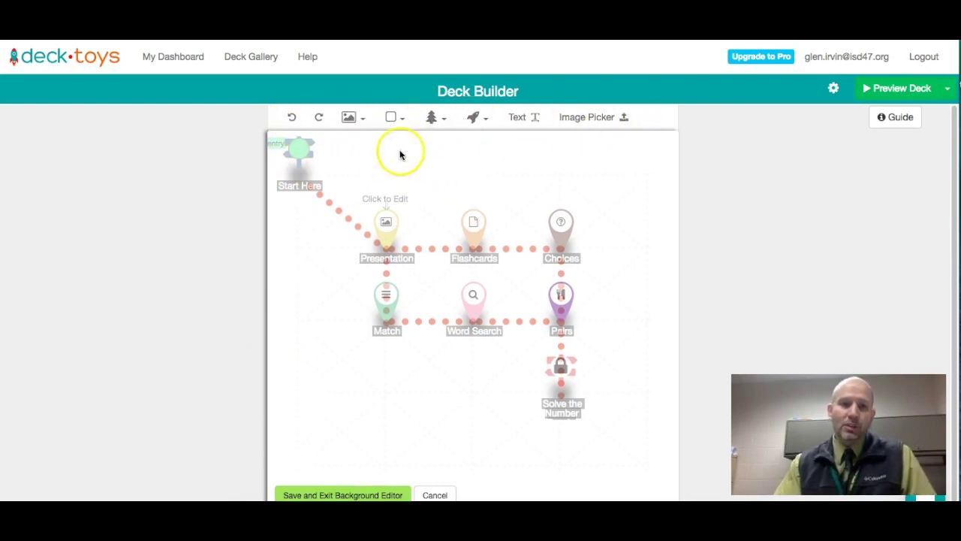
# - Try light grey, then yellow, then red as the map background colour
pyautogui.click(359, 118)
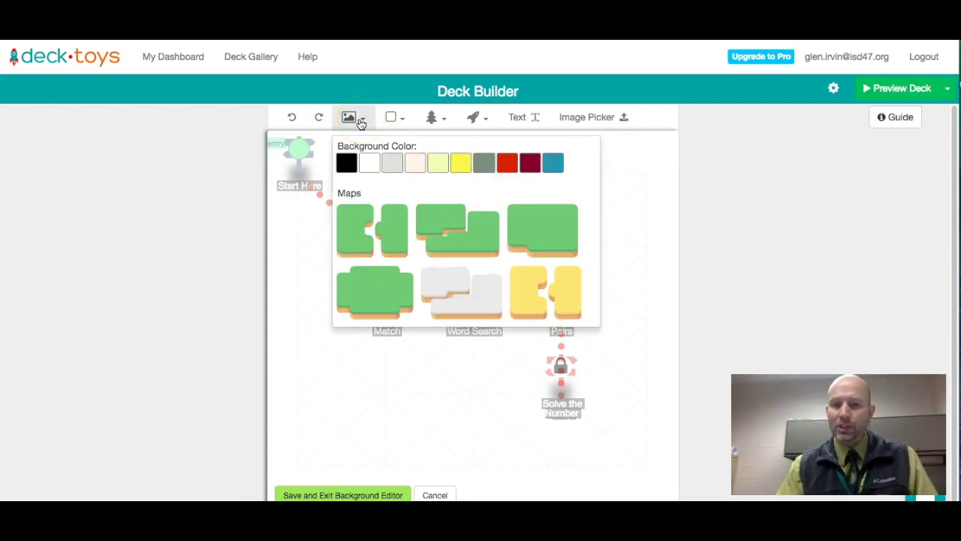
pyautogui.click(393, 164)
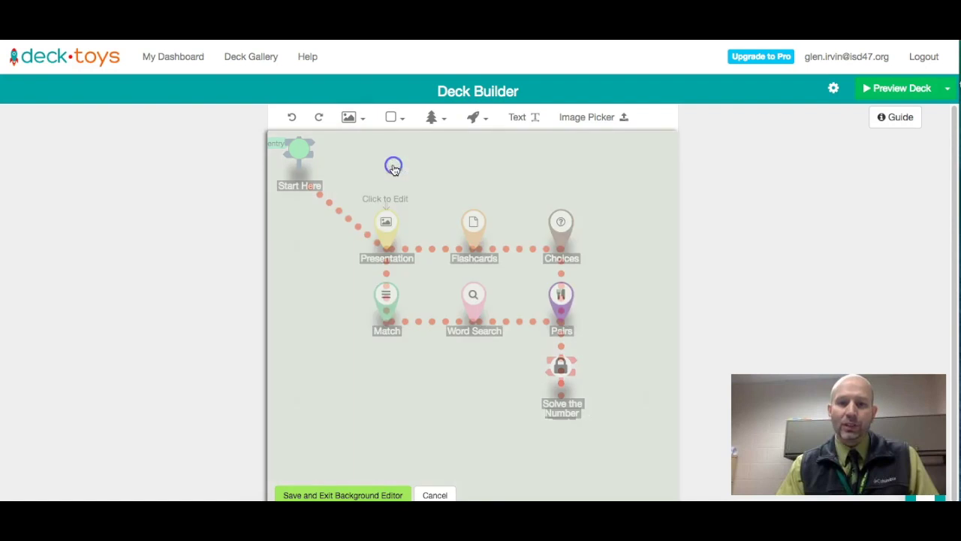
pyautogui.click(350, 118)
pyautogui.click(459, 170)
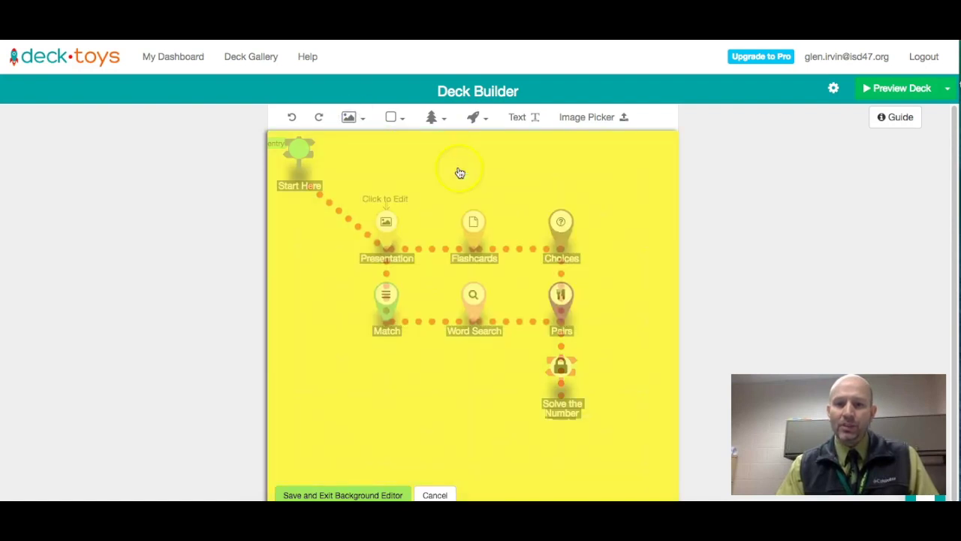
pyautogui.click(350, 117)
pyautogui.click(507, 164)
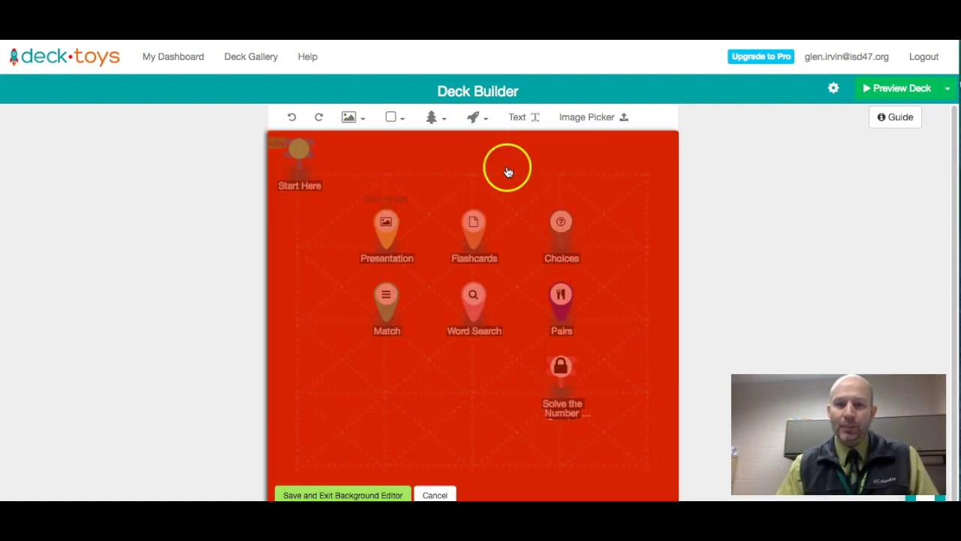
# - Undo the colour changes and set the map background to plain white
pyautogui.click(292, 120)
pyautogui.click(292, 120)
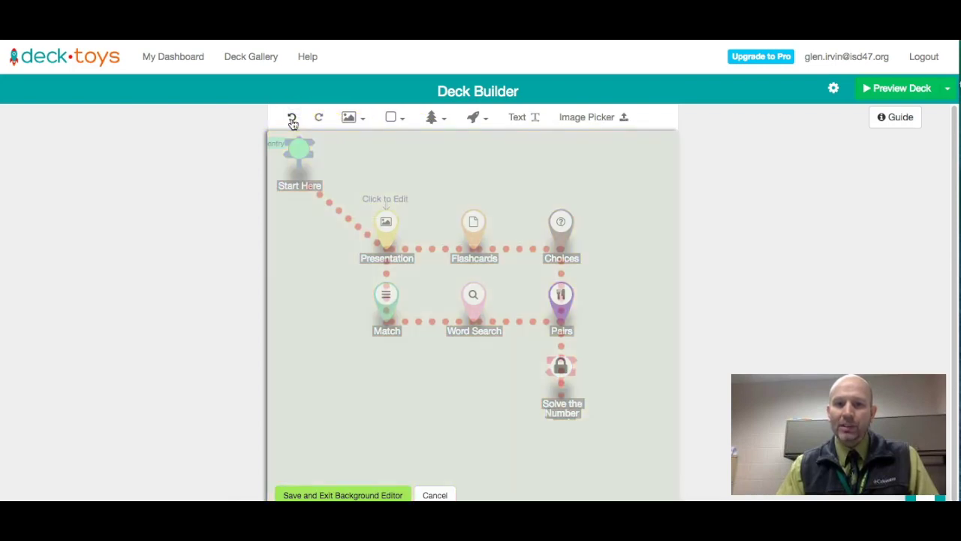
pyautogui.click(292, 120)
pyautogui.click(318, 118)
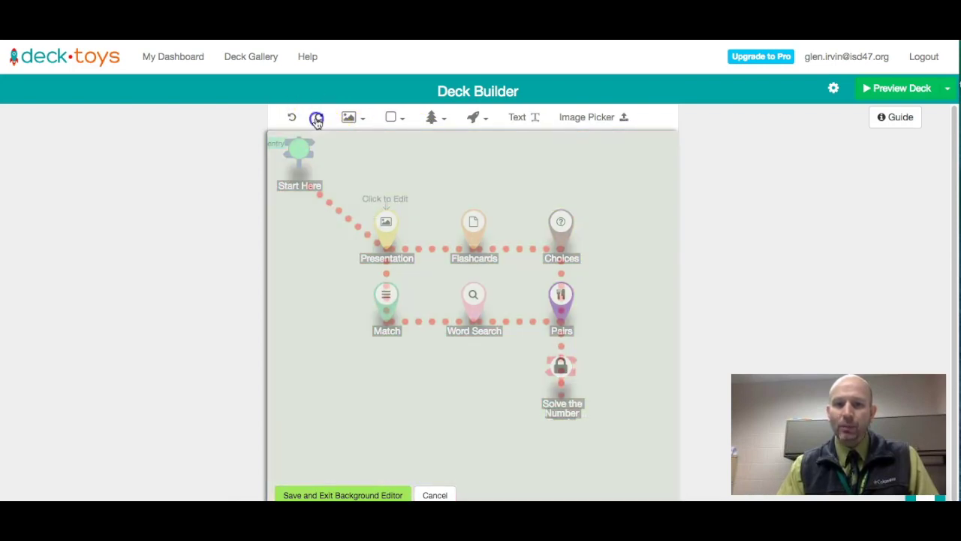
pyautogui.click(357, 122)
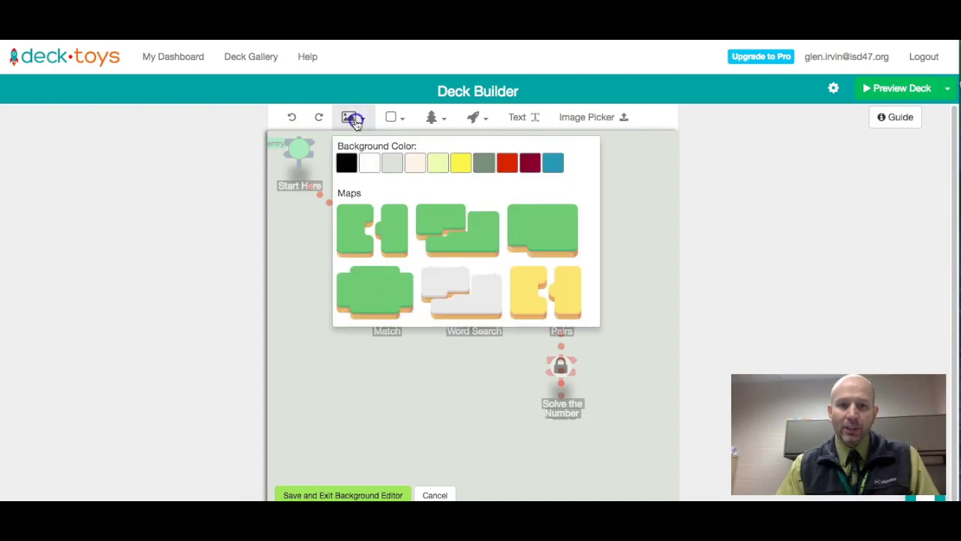
pyautogui.click(369, 160)
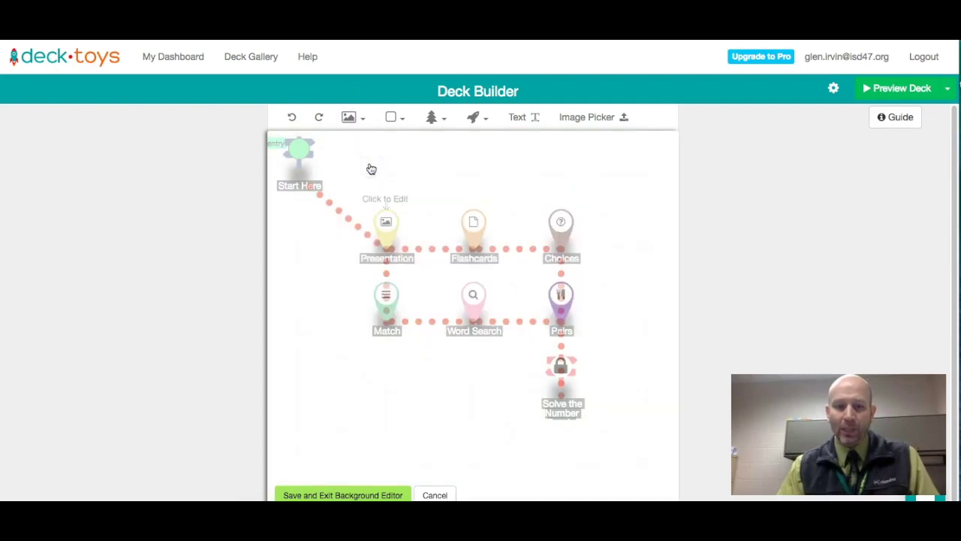
pyautogui.click(351, 120)
pyautogui.click(371, 226)
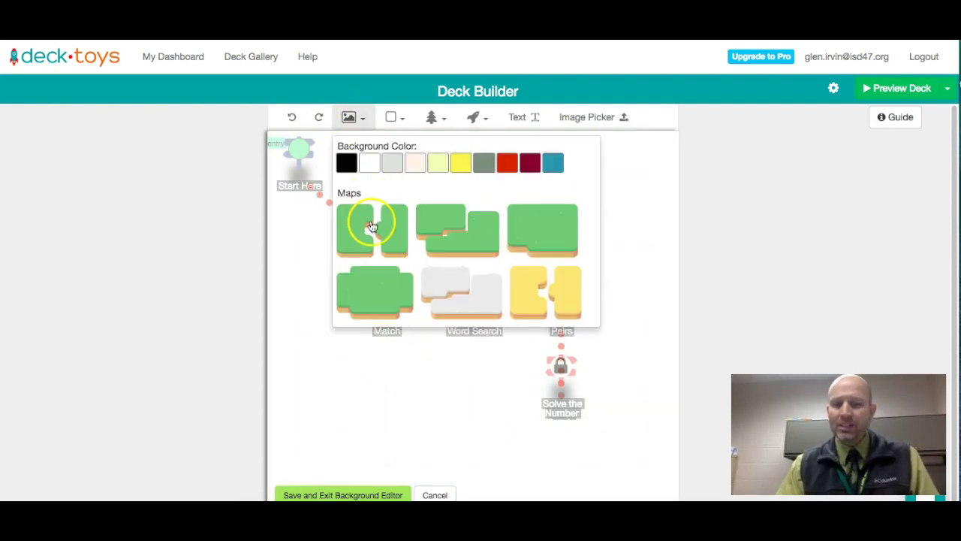
pyautogui.click(515, 227)
pyautogui.click(488, 294)
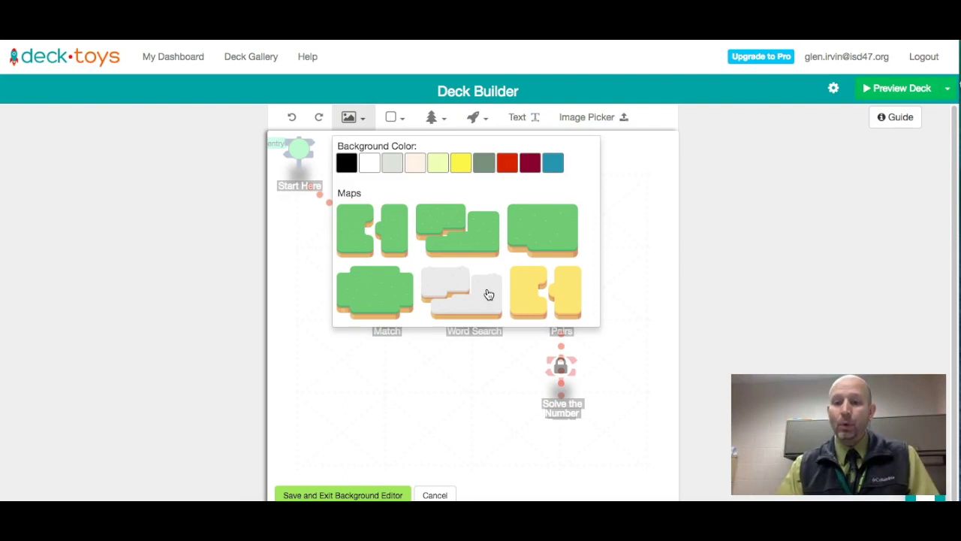
pyautogui.click(376, 231)
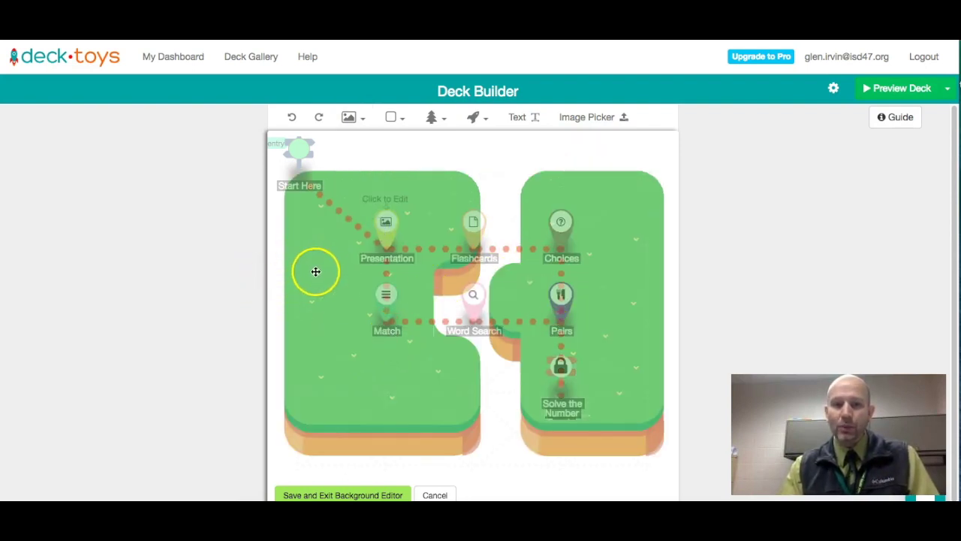
pyautogui.click(329, 211)
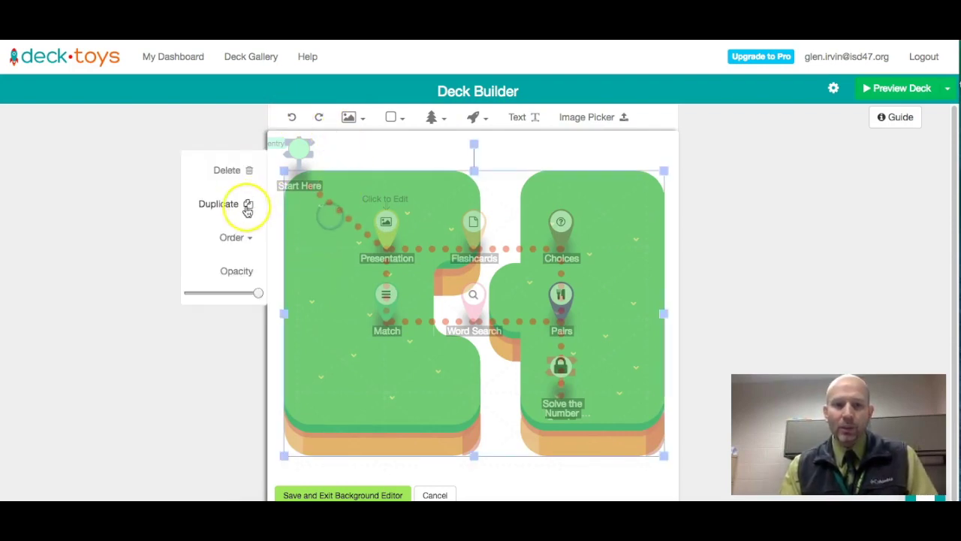
pyautogui.click(245, 171)
pyautogui.click(352, 119)
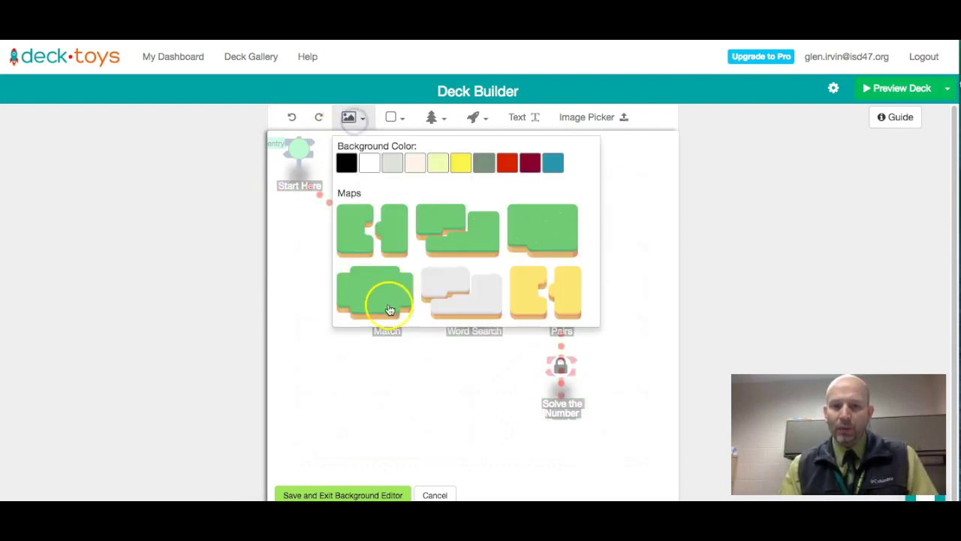
pyautogui.click(483, 295)
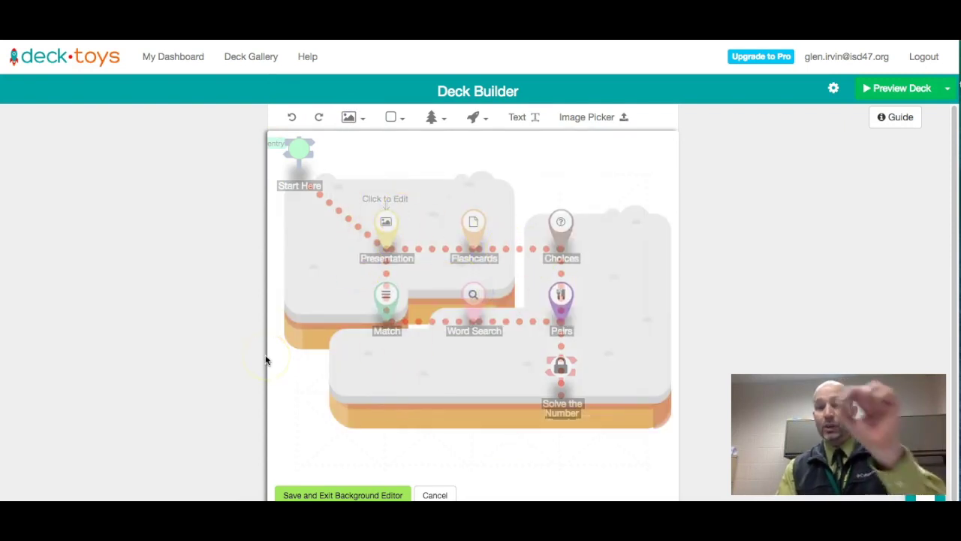
pyautogui.moveTo(420, 311); pyautogui.dragTo(508, 323)
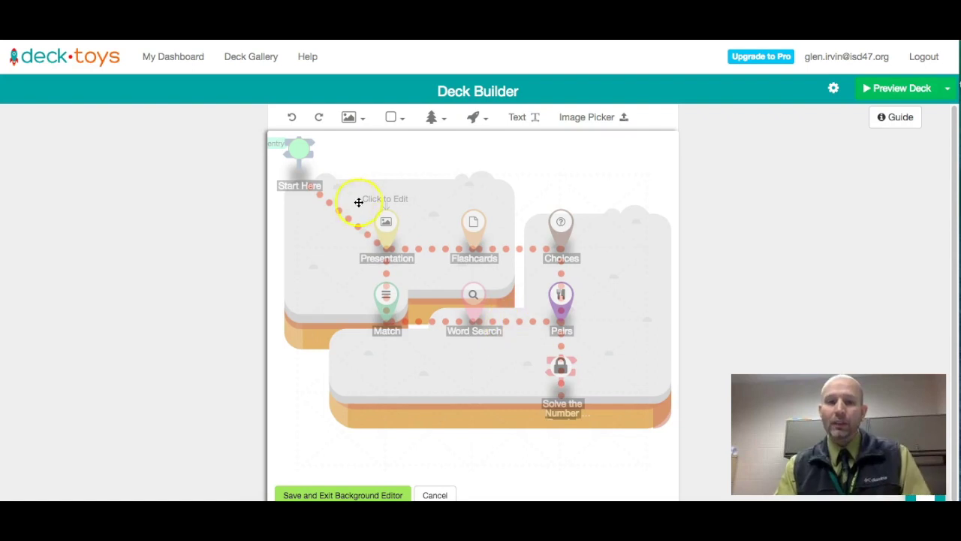
pyautogui.click(355, 120)
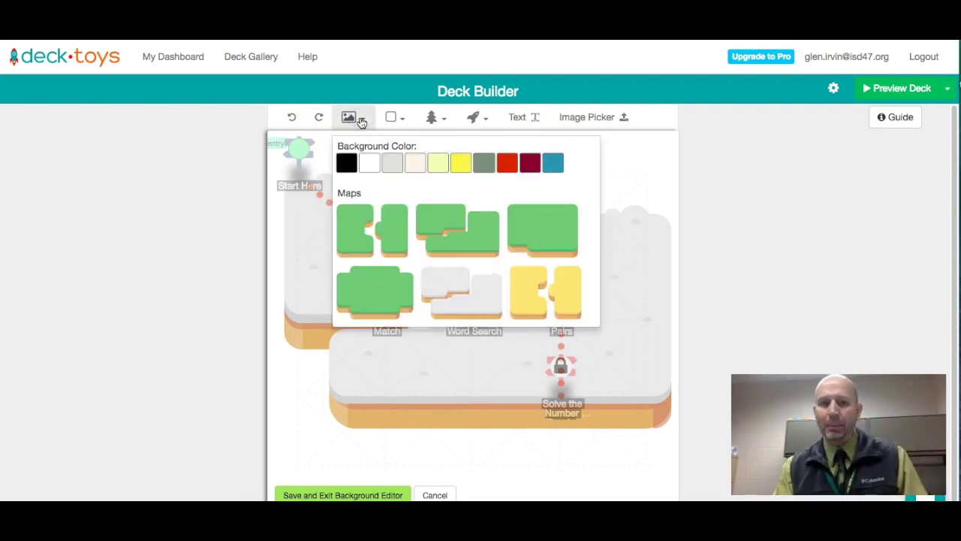
pyautogui.click(361, 120)
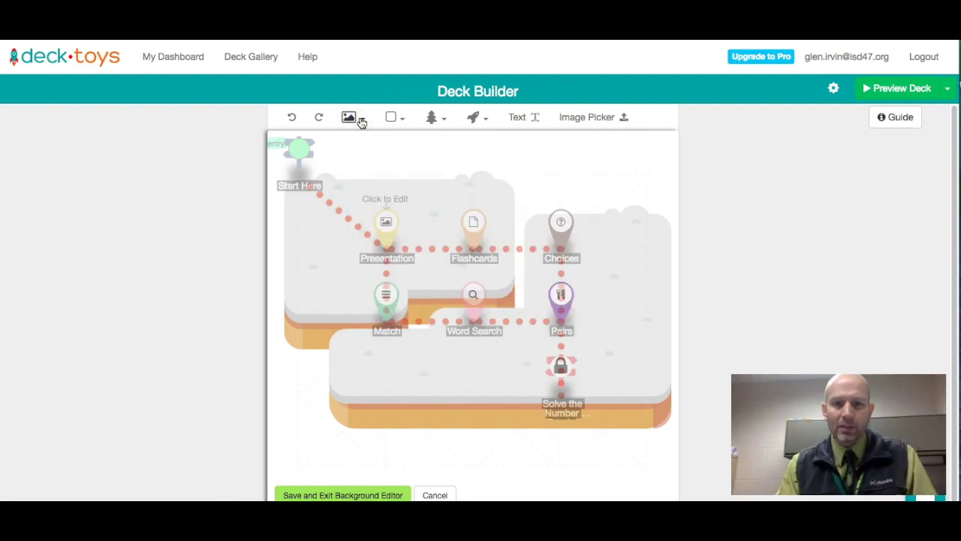
pyautogui.click(382, 275)
pyautogui.click(236, 173)
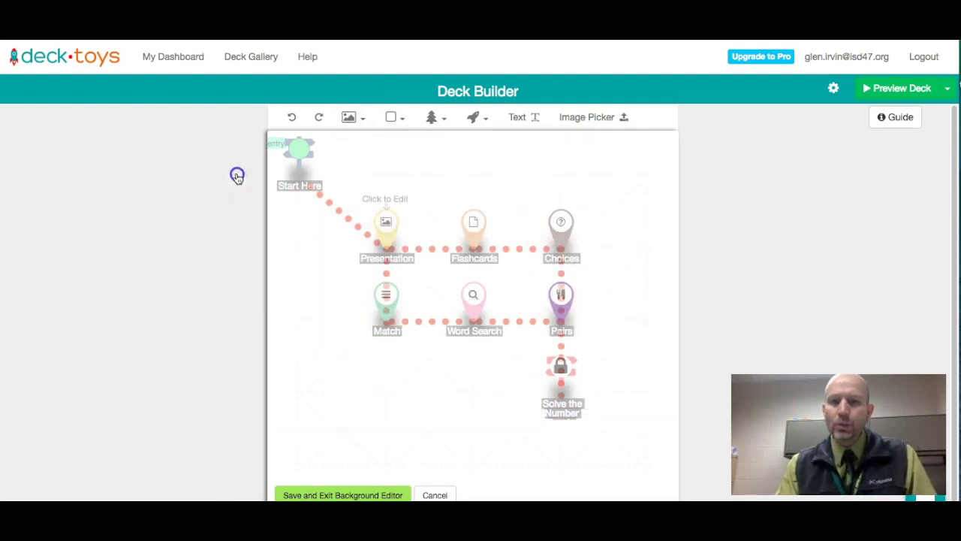
pyautogui.click(348, 120)
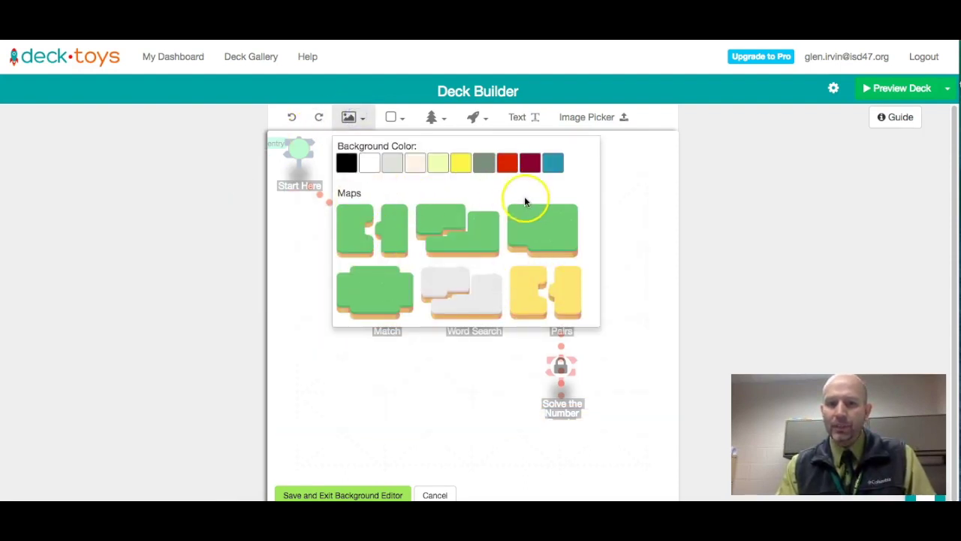
pyautogui.click(392, 119)
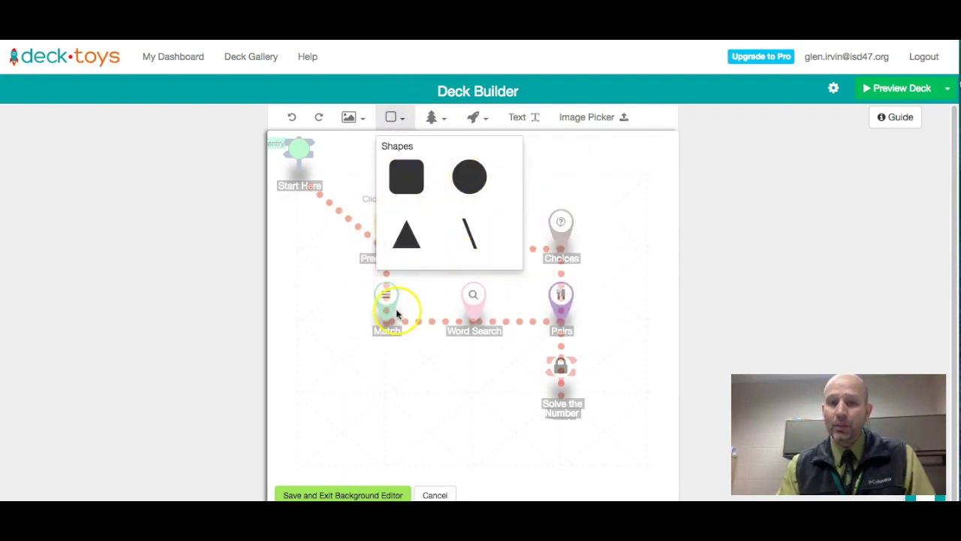
pyautogui.click(432, 118)
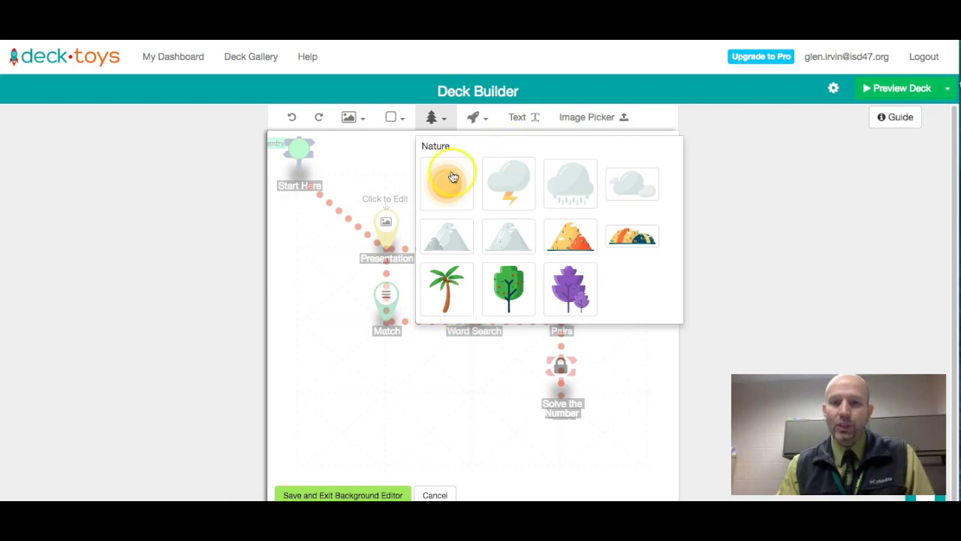
pyautogui.click(474, 117)
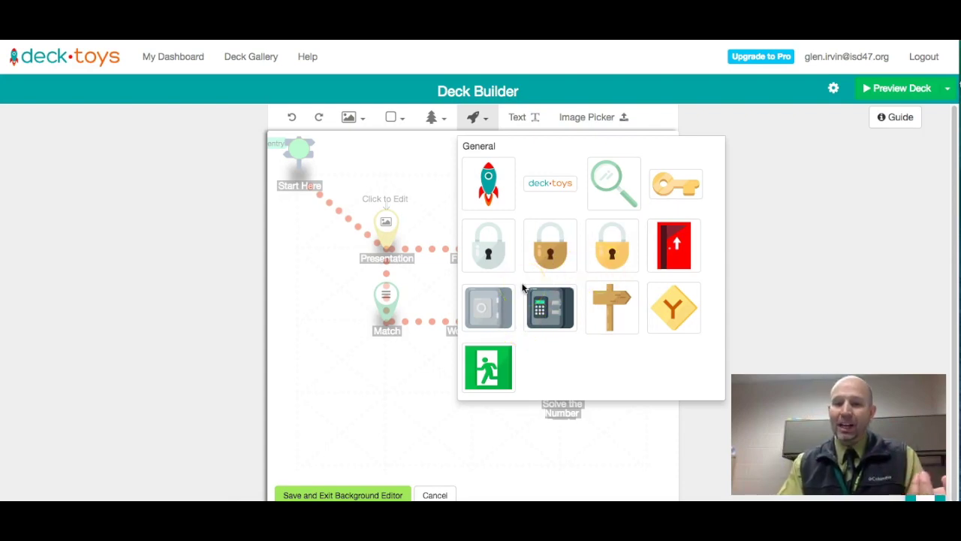
pyautogui.click(594, 258)
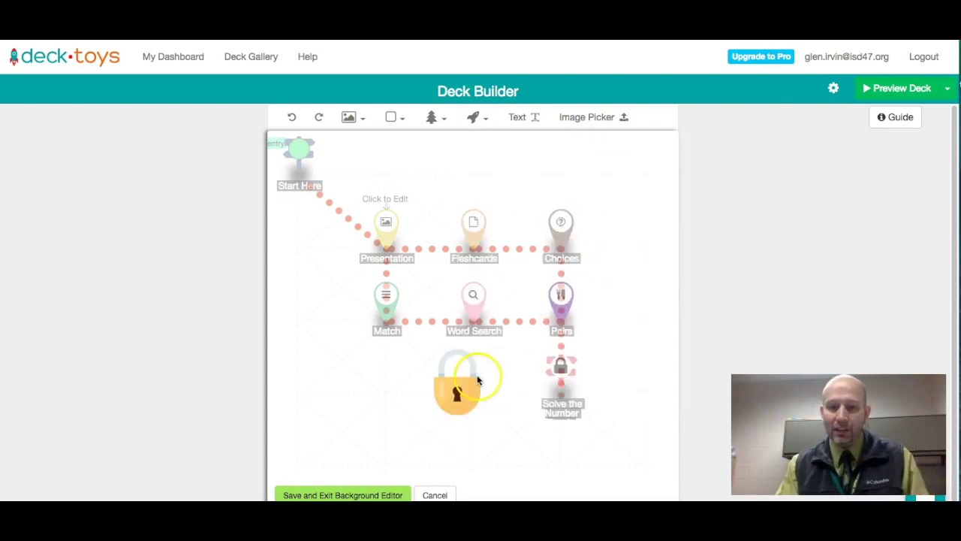
pyautogui.click(478, 381)
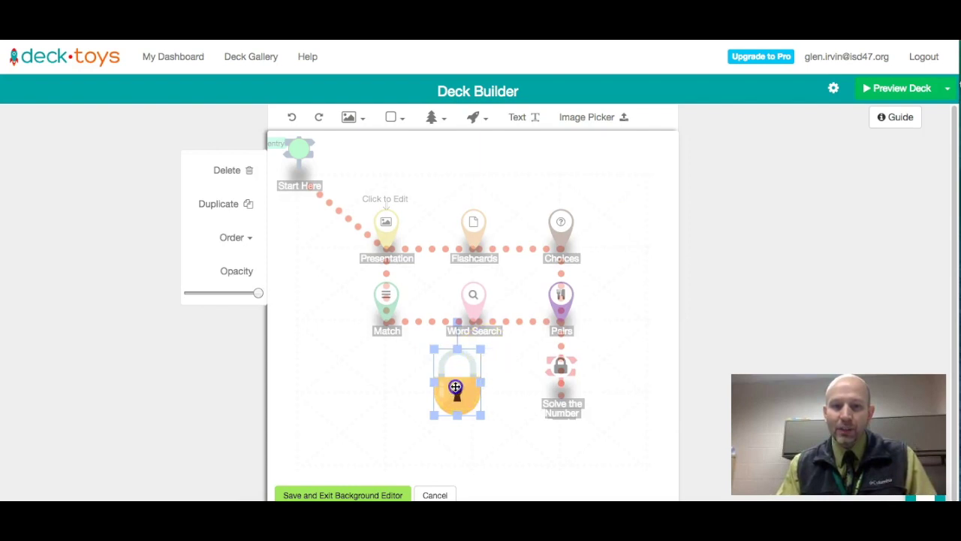
pyautogui.moveTo(455, 386); pyautogui.dragTo(602, 326)
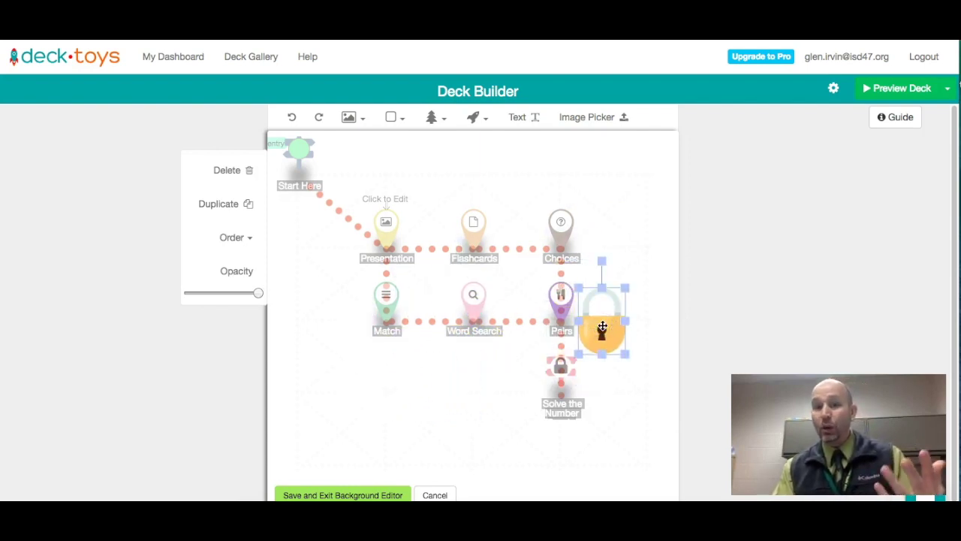
pyautogui.click(226, 171)
pyautogui.click(478, 116)
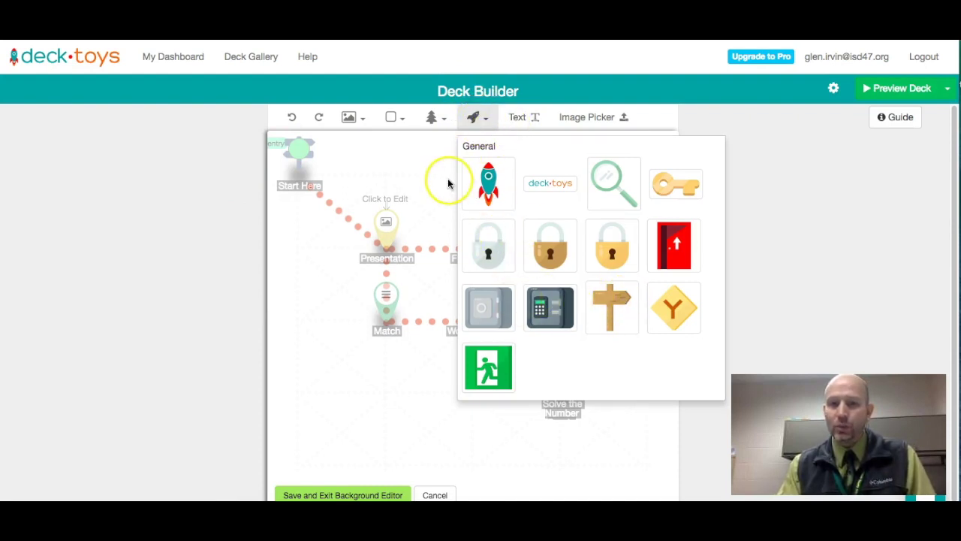
# - Add a text box to the background, then delete it
pyautogui.click(333, 305)
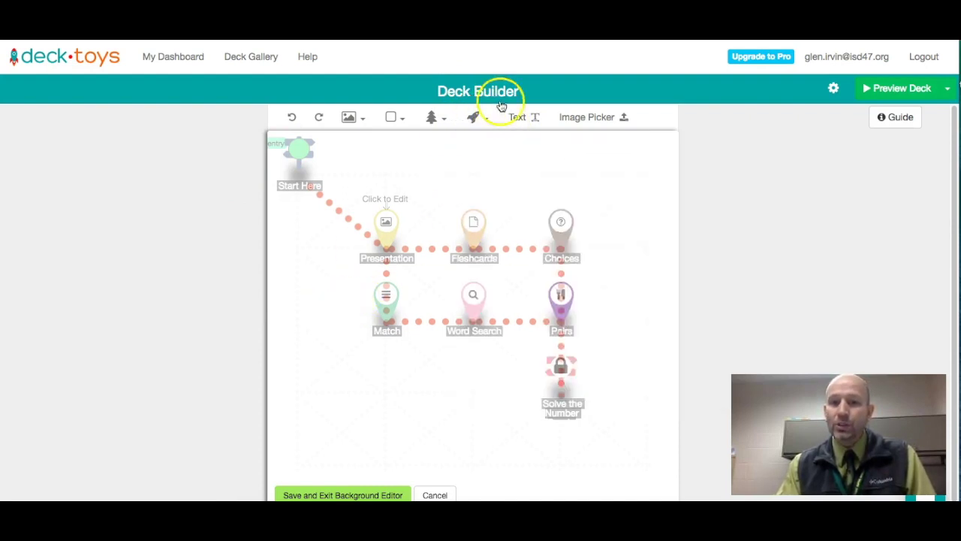
pyautogui.click(522, 119)
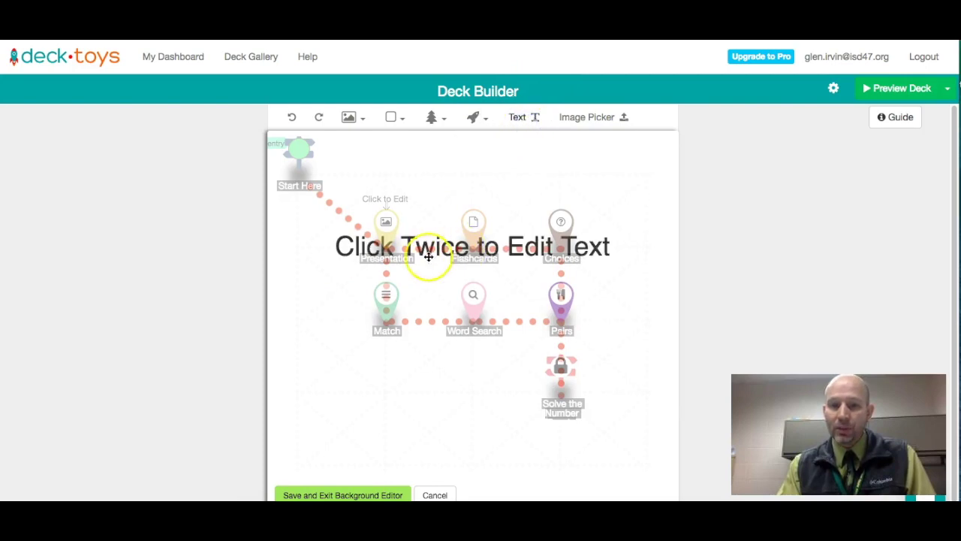
pyautogui.click(477, 248)
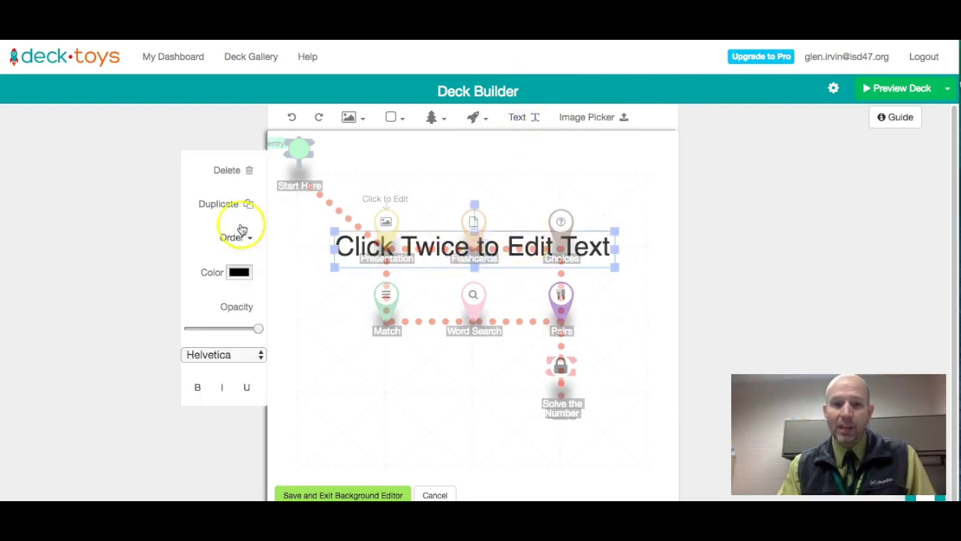
pyautogui.click(228, 171)
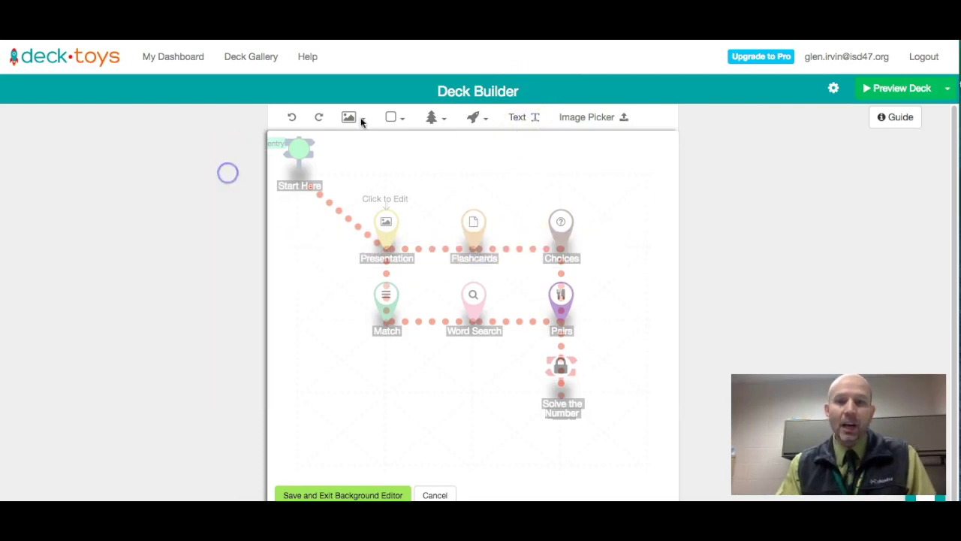
# - Start uploading a background picture from the computer via the Image Picker's Upload tab
pyautogui.click(608, 122)
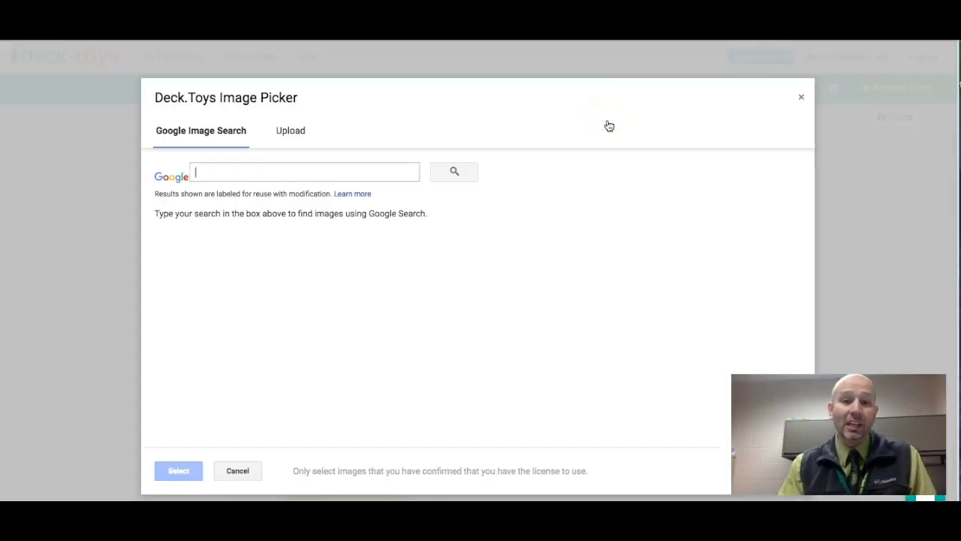
pyautogui.click(303, 135)
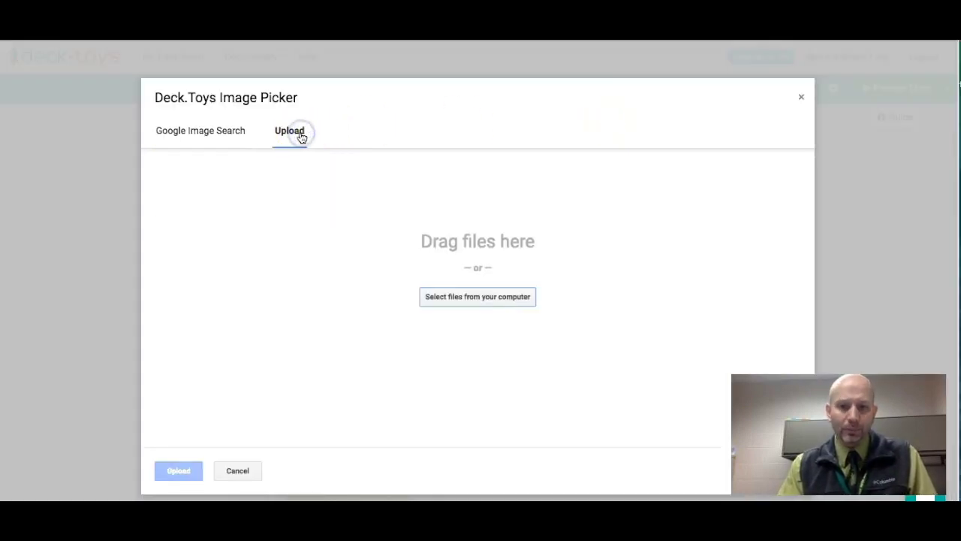
pyautogui.click(476, 298)
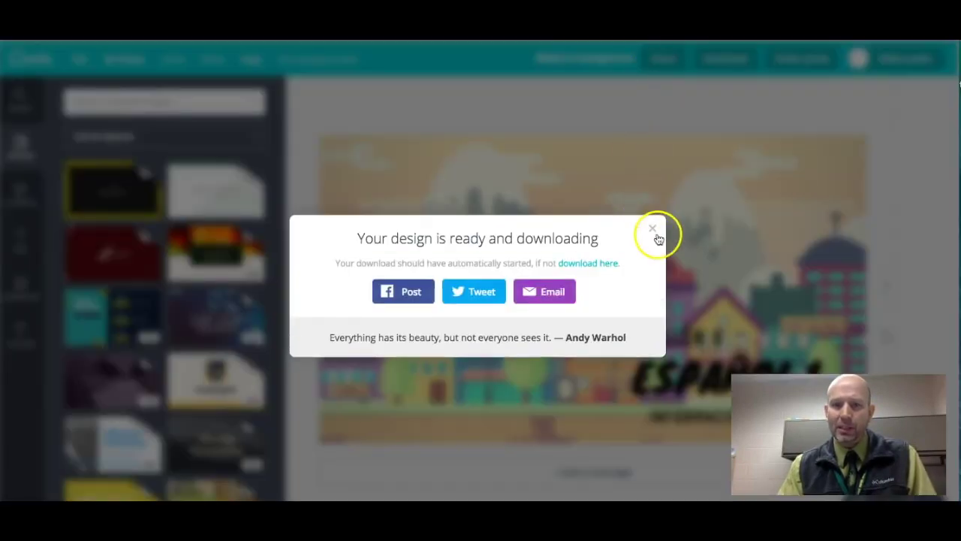
# - Dismiss Canva's design-downloading notice and browse the computer for the image file
pyautogui.click(651, 228)
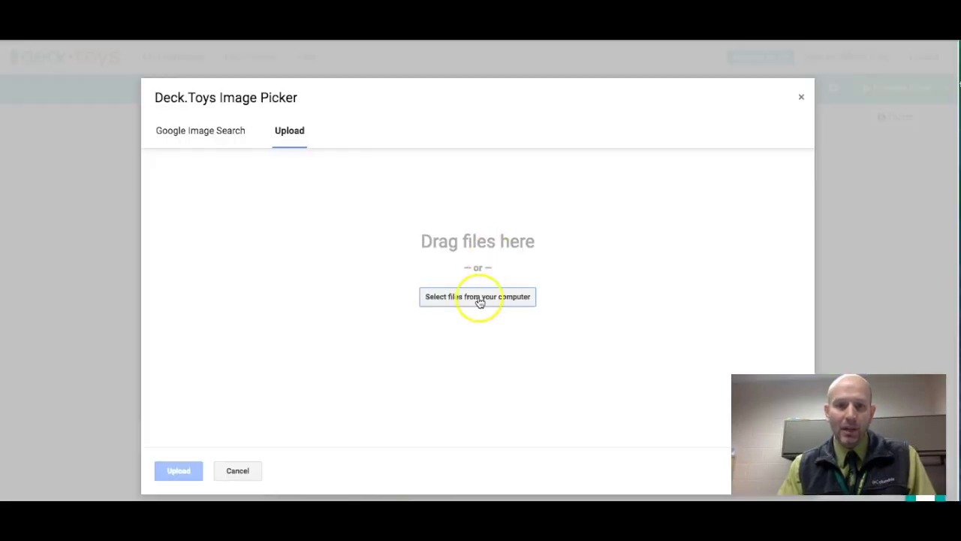
pyautogui.click(478, 298)
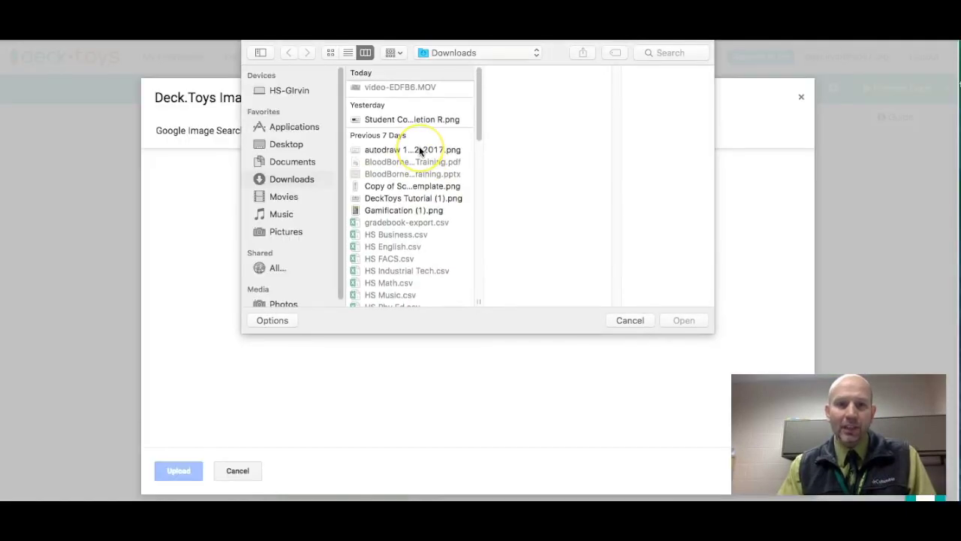
# - Upload Mision 6 background.png from Downloads and select it on the map canvas
pyautogui.click(424, 101)
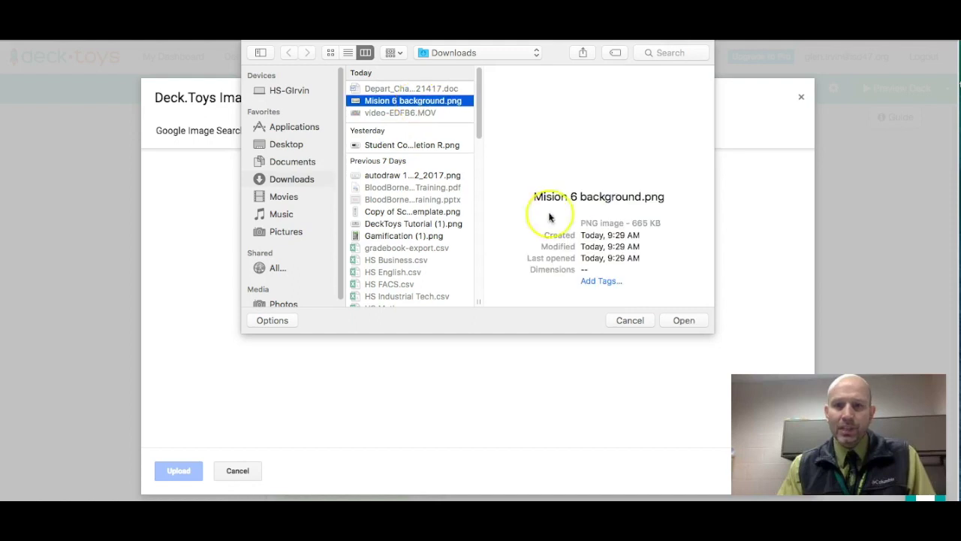
pyautogui.click(681, 320)
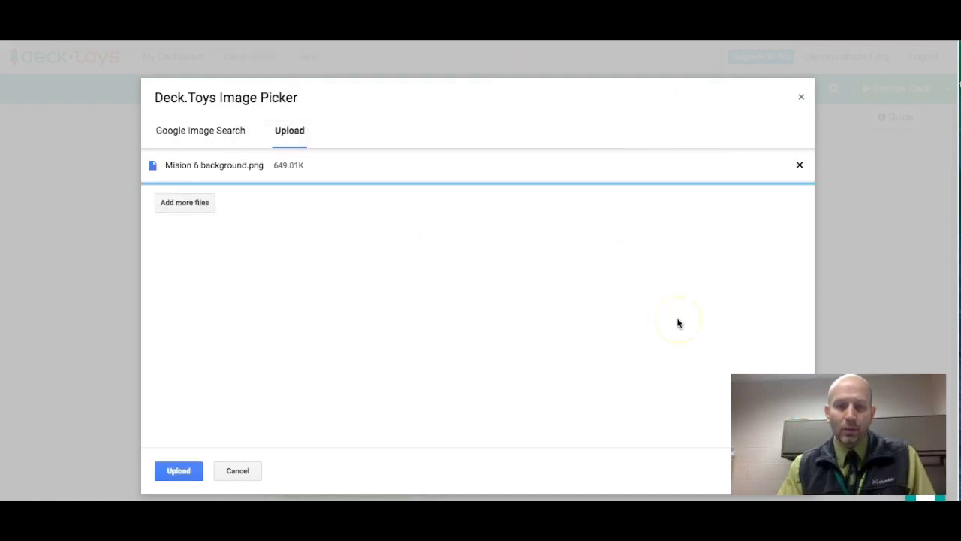
pyautogui.click(193, 470)
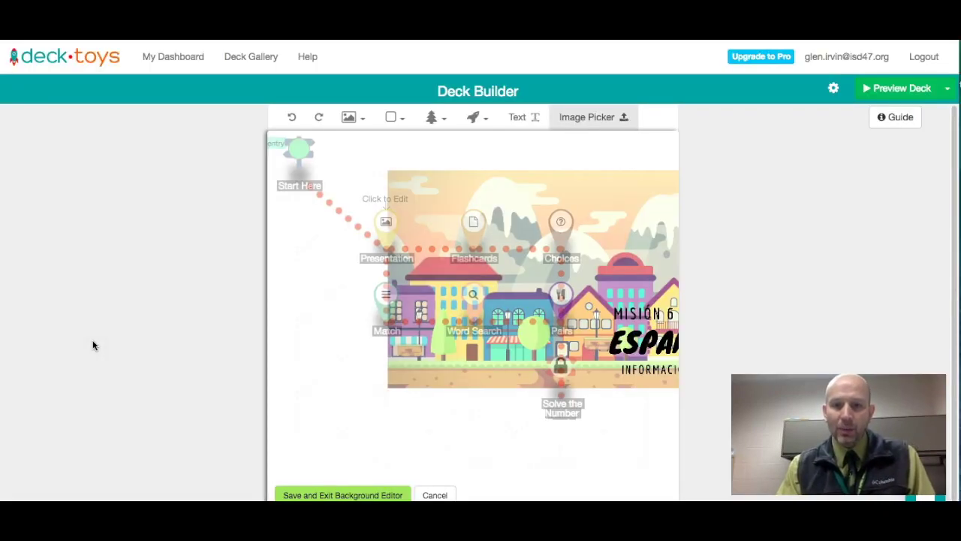
pyautogui.click(635, 283)
# - Enlarge and position the Misión 6 image to cover the map, then save the background
pyautogui.moveTo(635, 283); pyautogui.dragTo(575, 379)
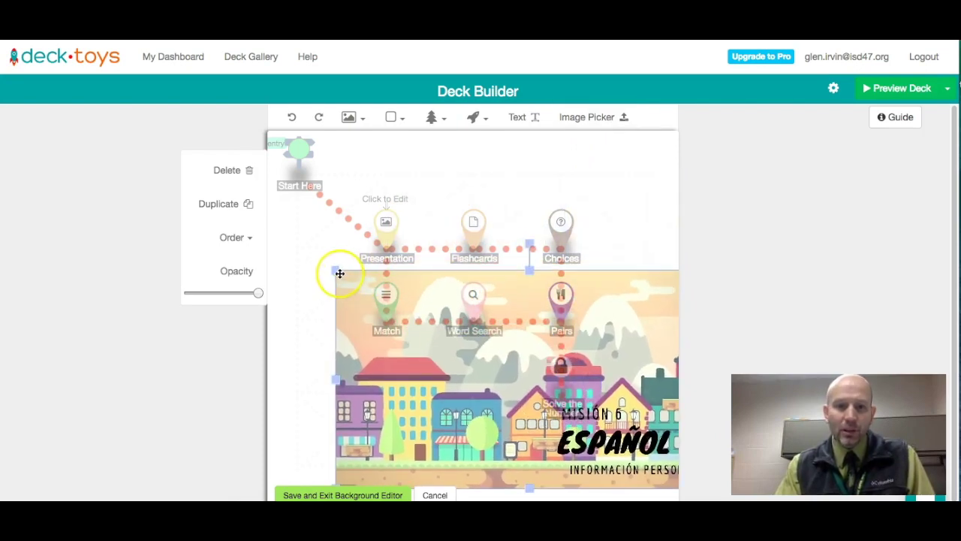
pyautogui.moveTo(340, 273); pyautogui.dragTo(95, 113)
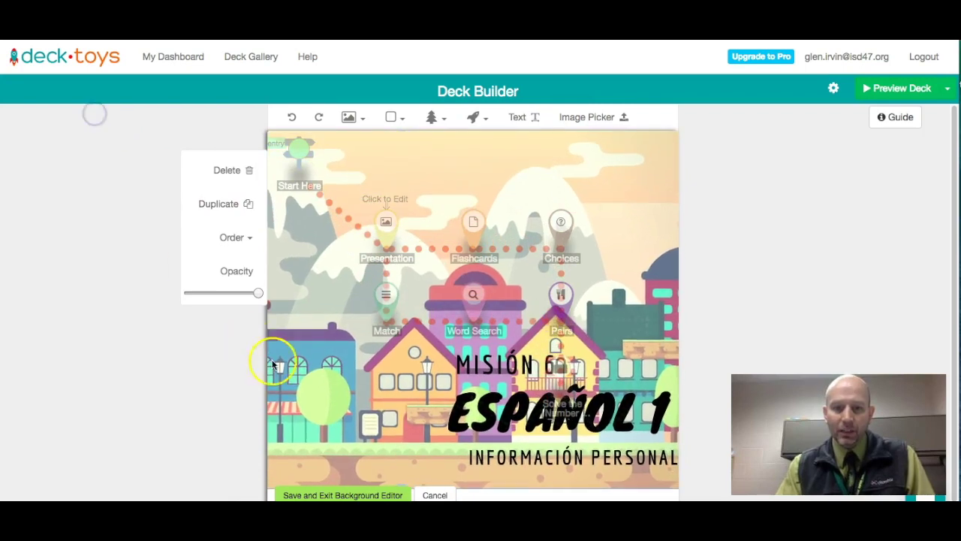
pyautogui.moveTo(274, 364); pyautogui.dragTo(280, 403)
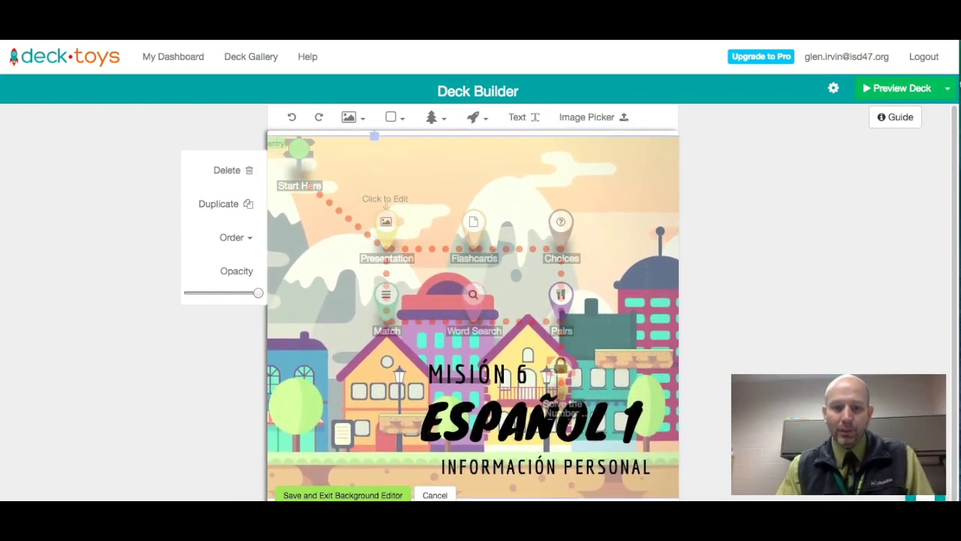
pyautogui.click(339, 494)
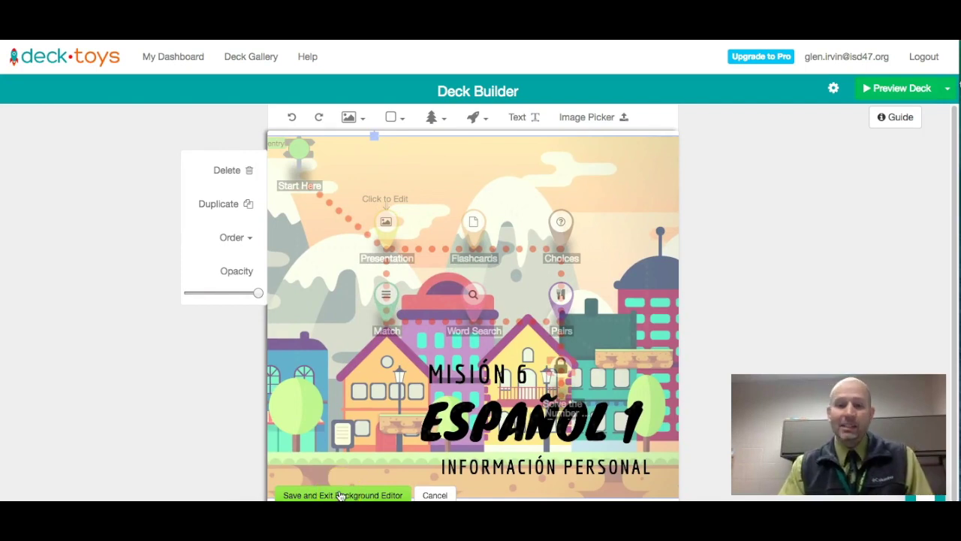
pyautogui.click(339, 495)
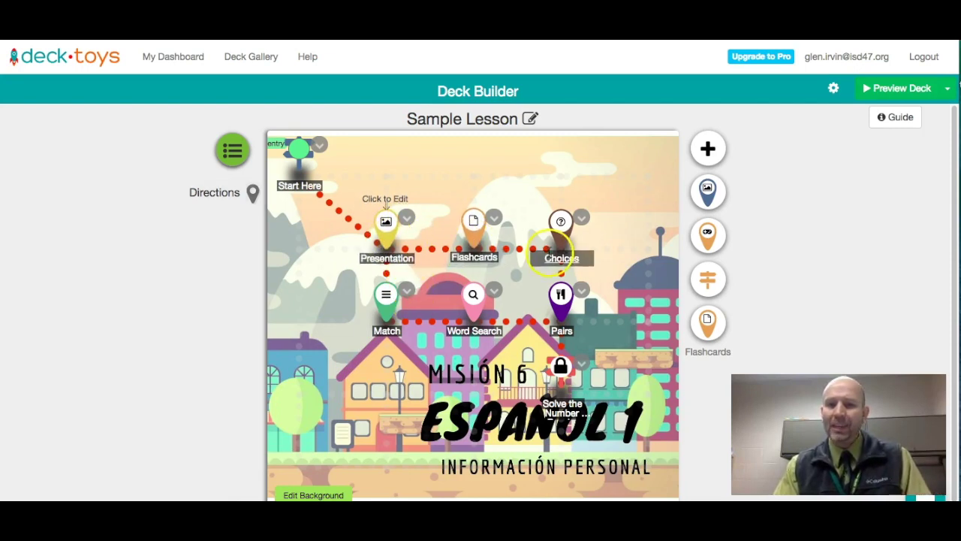
pyautogui.click(406, 219)
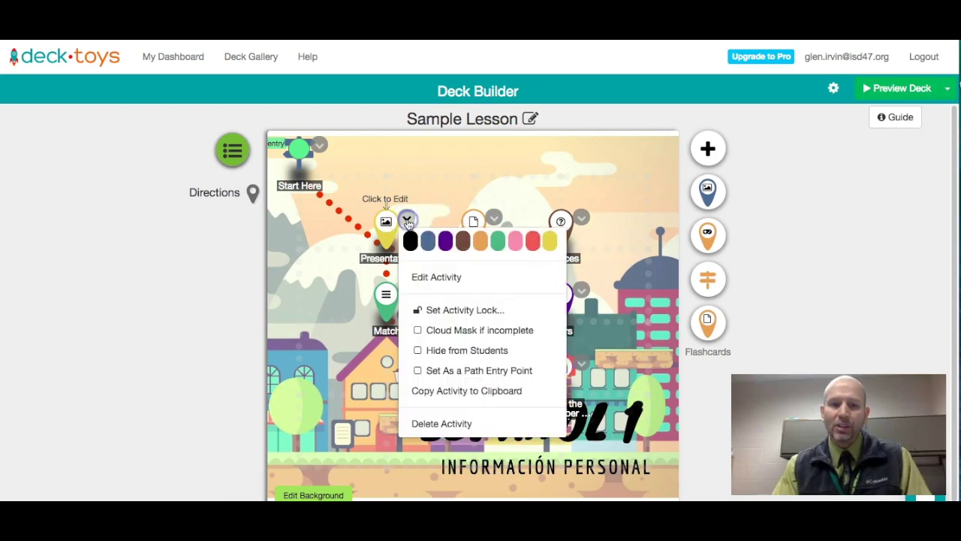
pyautogui.click(406, 222)
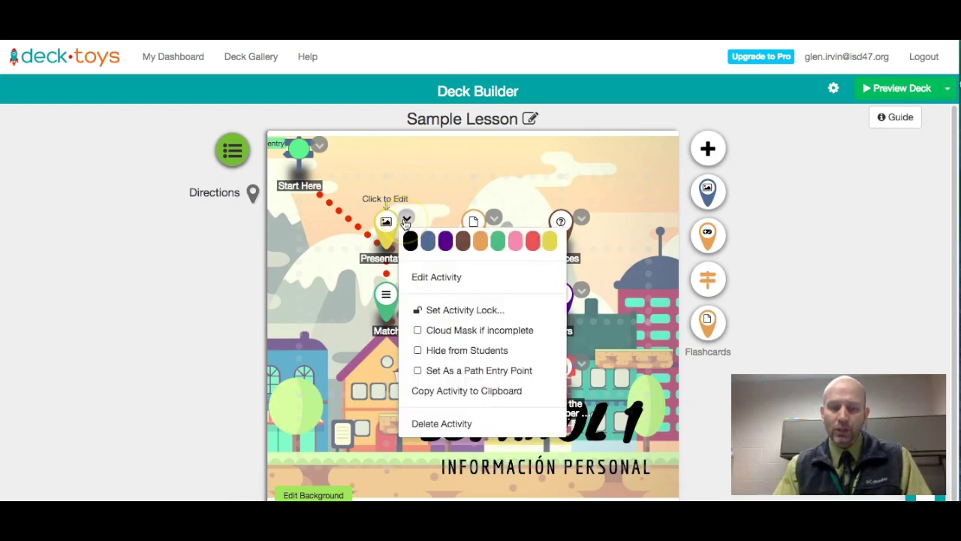
pyautogui.click(530, 247)
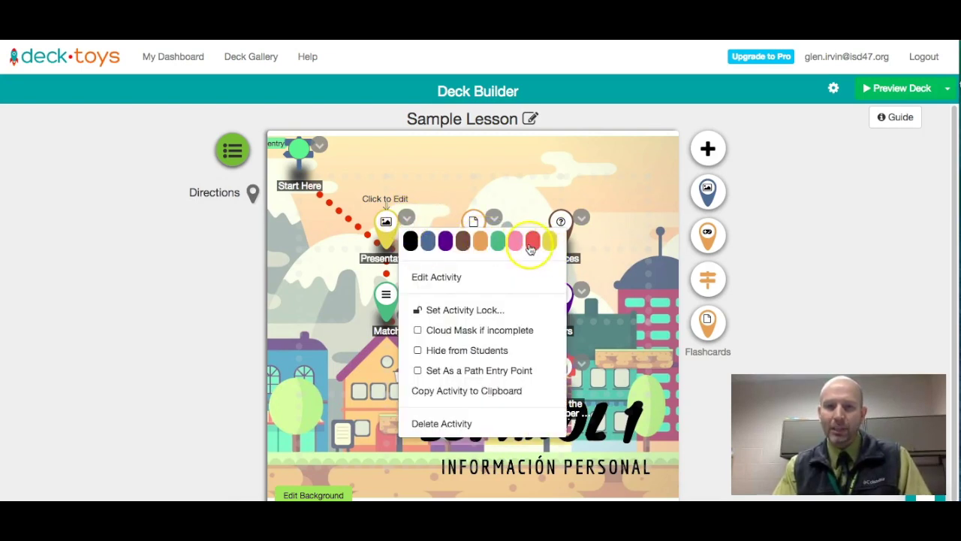
pyautogui.click(538, 245)
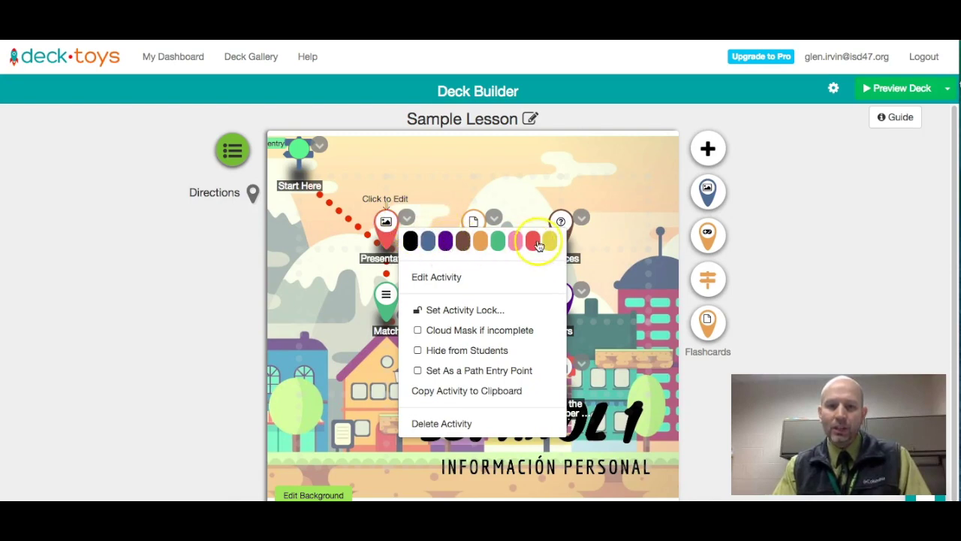
pyautogui.click(550, 241)
pyautogui.click(213, 296)
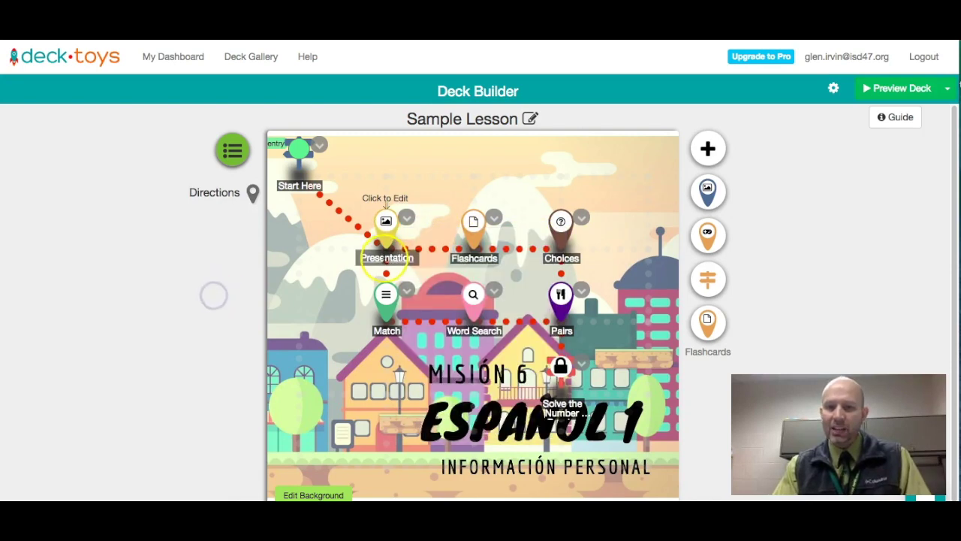
pyautogui.click(298, 292)
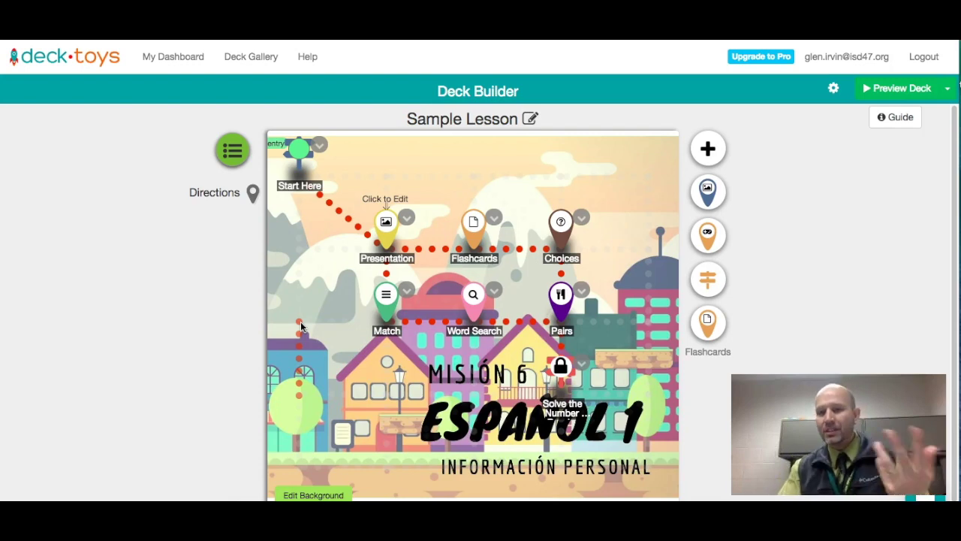
# - Place a new Edit Title image activity below Start Here and choose Set Activity Lock
pyautogui.moveTo(706, 199); pyautogui.dragTo(707, 231)
pyautogui.click(708, 191)
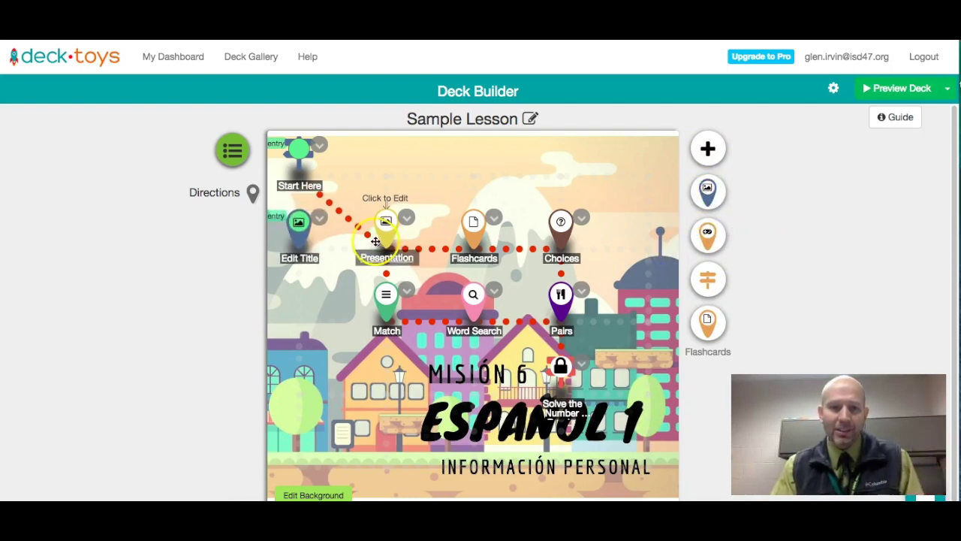
pyautogui.moveTo(299, 222); pyautogui.dragTo(621, 361)
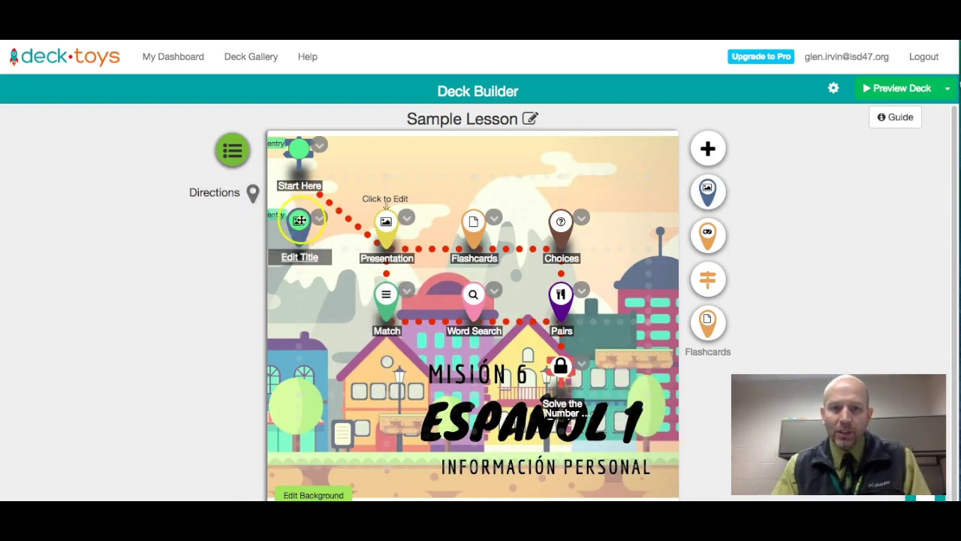
pyautogui.moveTo(301, 221); pyautogui.dragTo(314, 328)
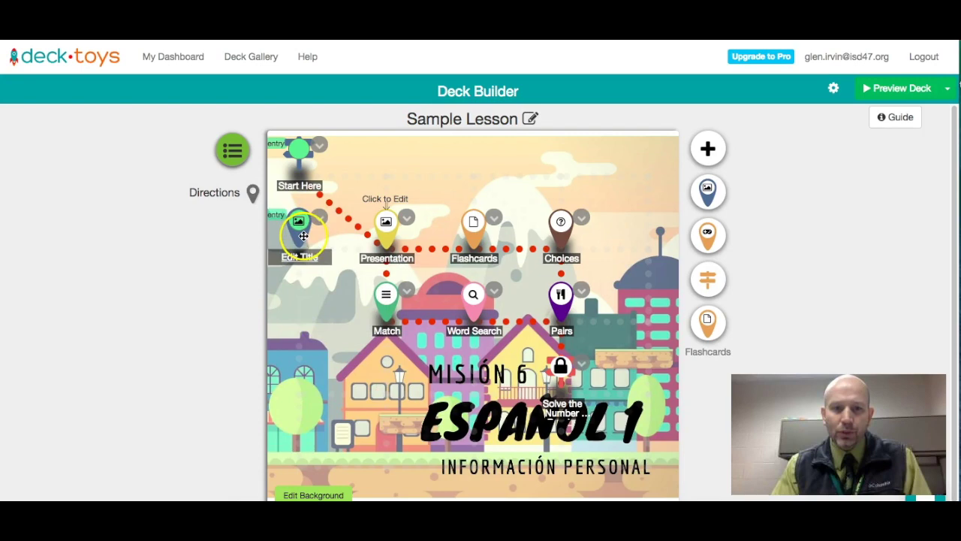
pyautogui.click(323, 223)
pyautogui.click(321, 219)
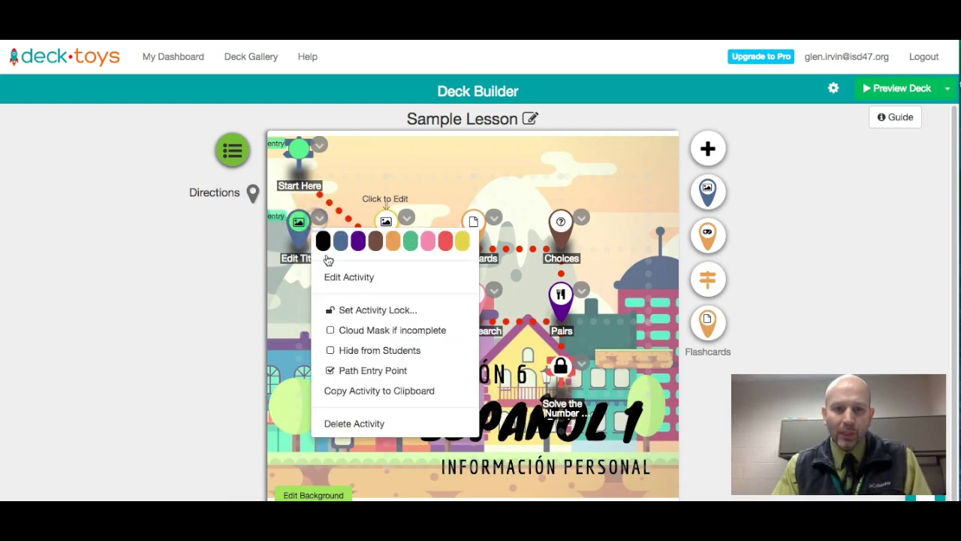
pyautogui.click(349, 310)
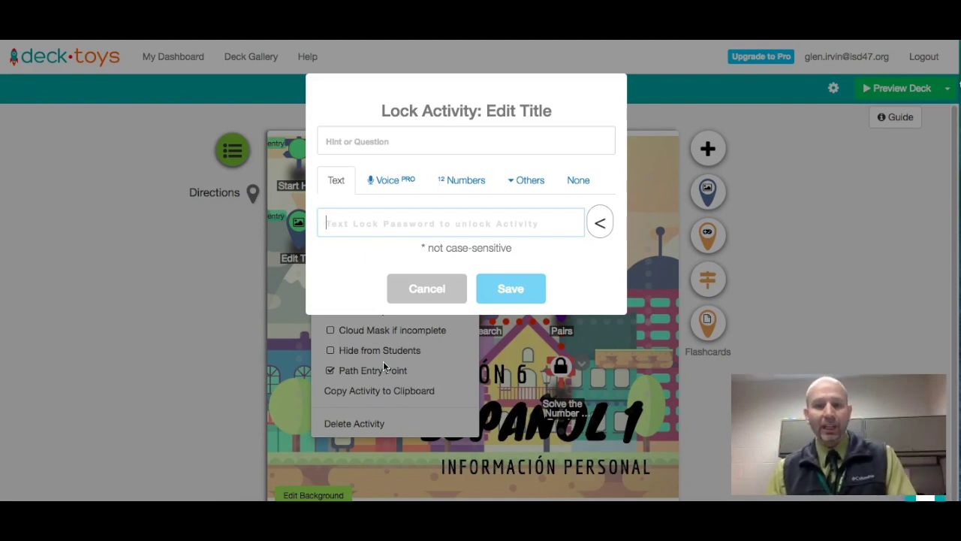
# - Write the hint 'Solve the following problem' and enter 356 as the number password
pyautogui.click(401, 145)
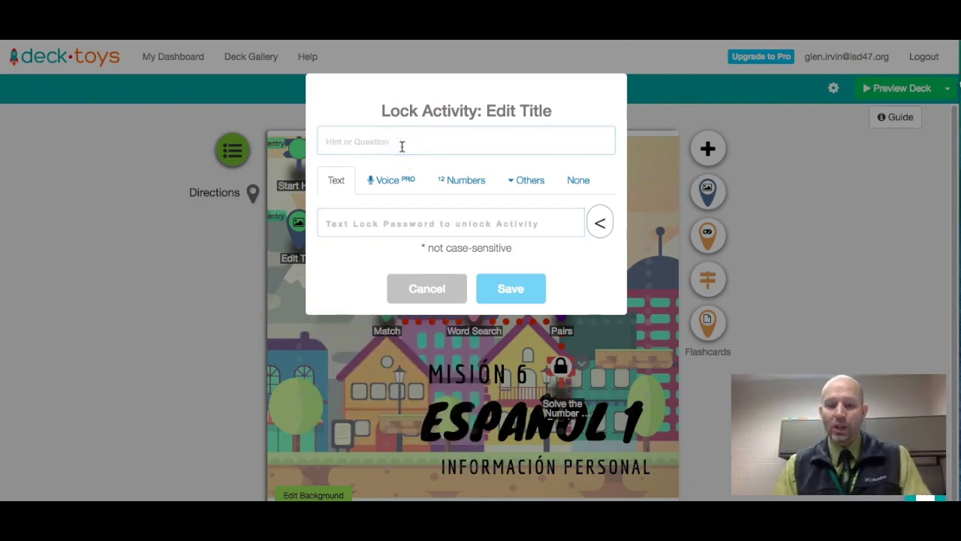
pyautogui.write('Solve the following problem')
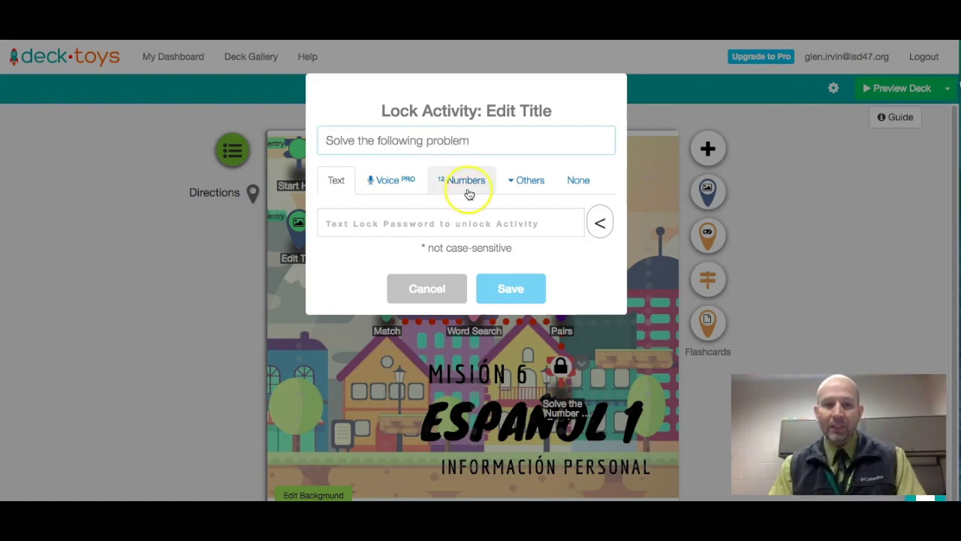
pyautogui.click(468, 189)
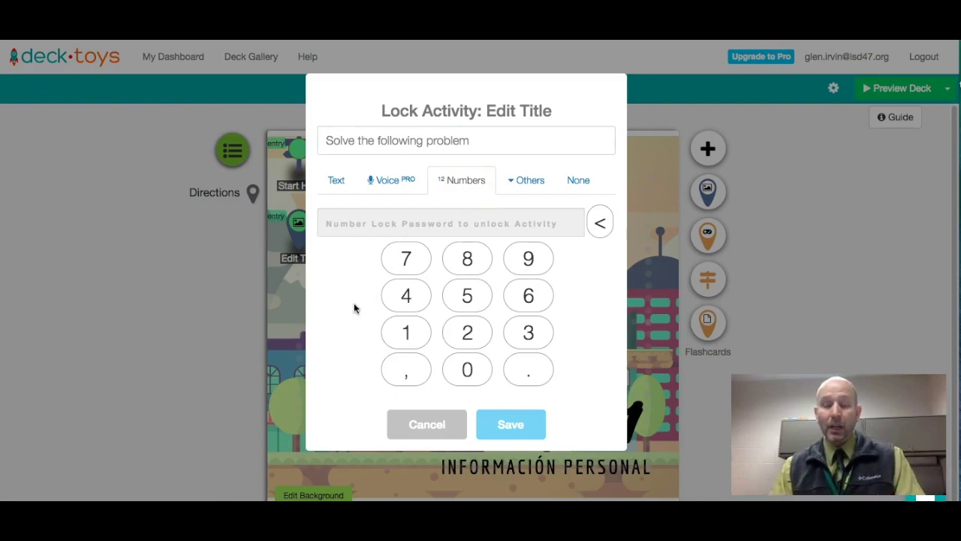
pyautogui.click(467, 300)
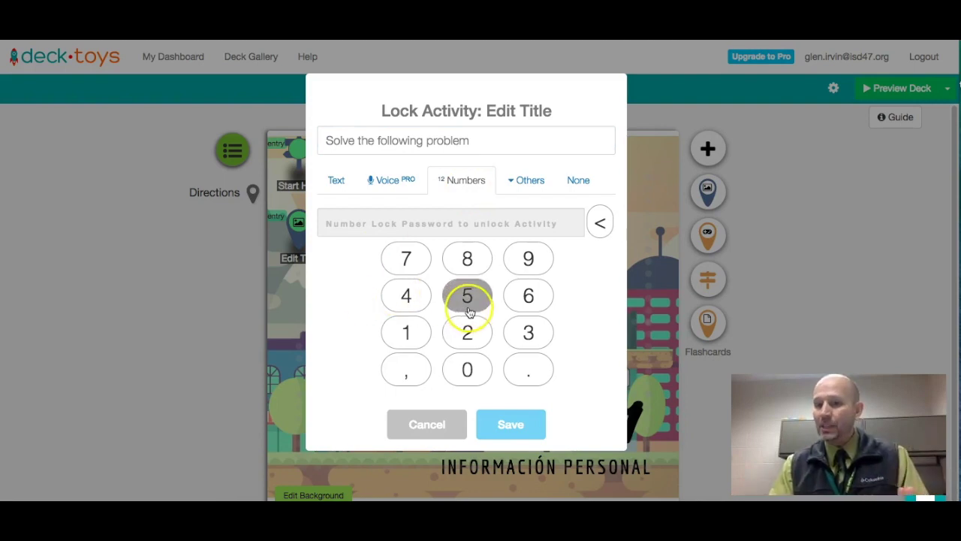
pyautogui.click(515, 330)
pyautogui.click(465, 295)
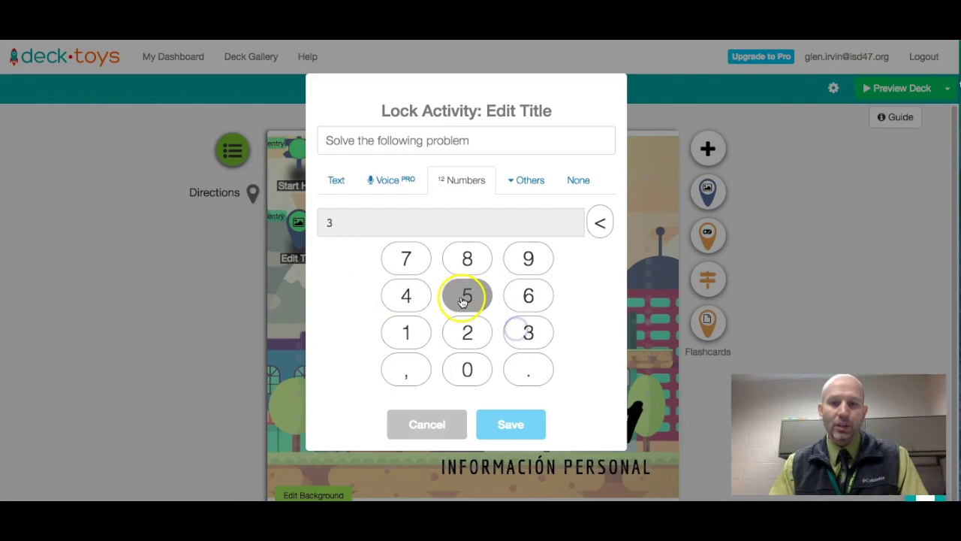
pyautogui.click(530, 298)
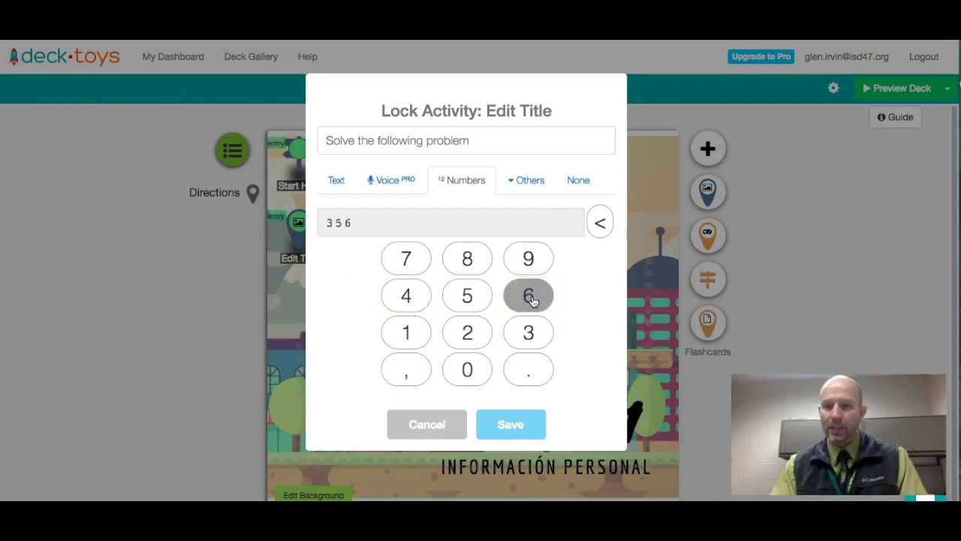
pyautogui.click(526, 434)
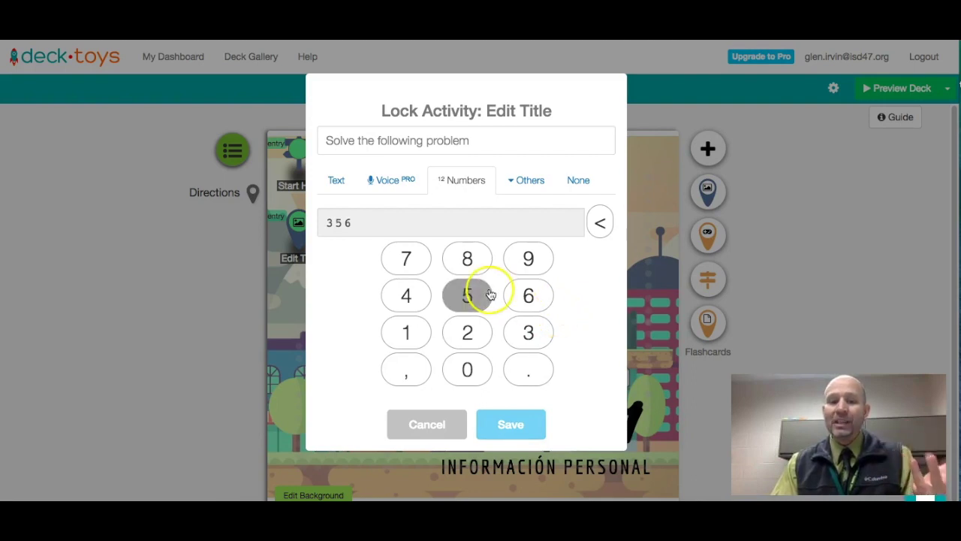
# - Look through the Text, Numbers and Others lock types, then save the 356 number lock
pyautogui.click(335, 182)
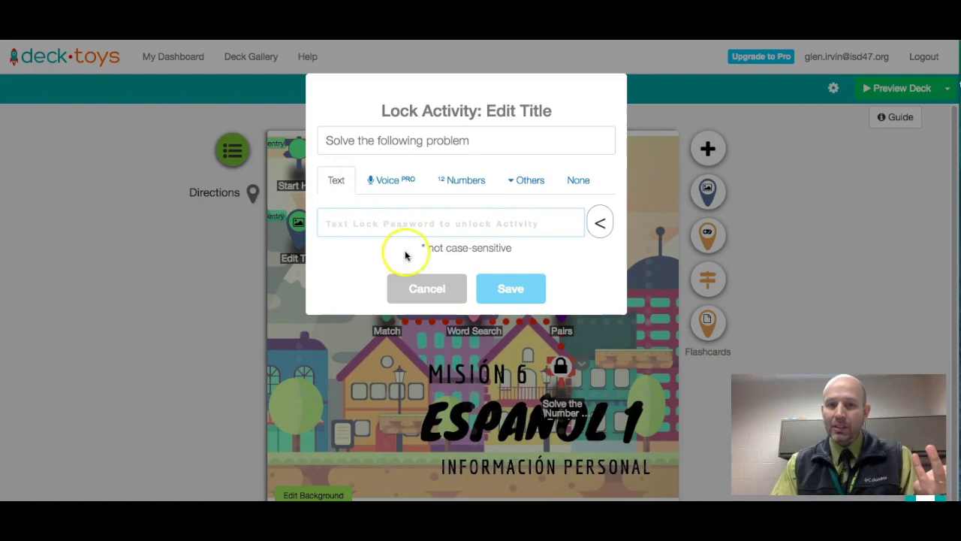
pyautogui.click(450, 181)
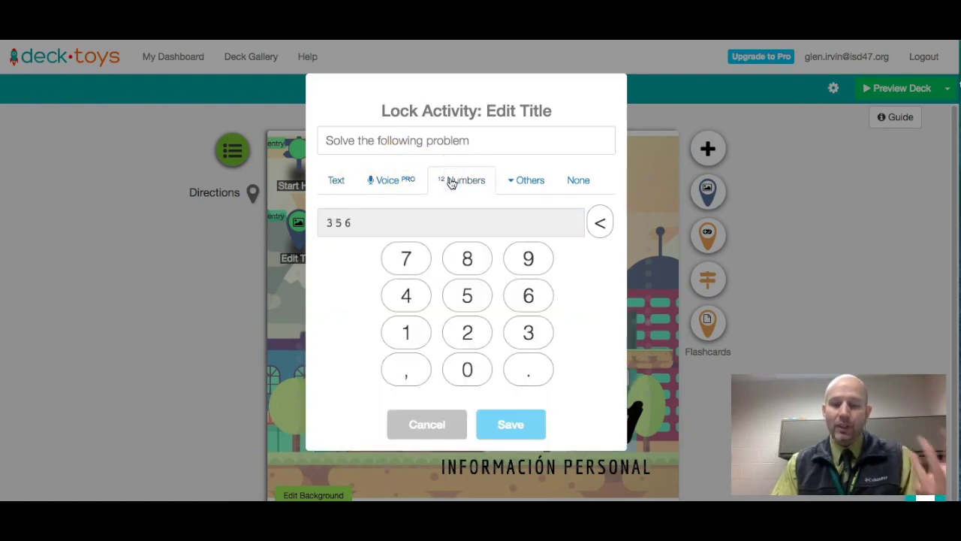
pyautogui.click(514, 184)
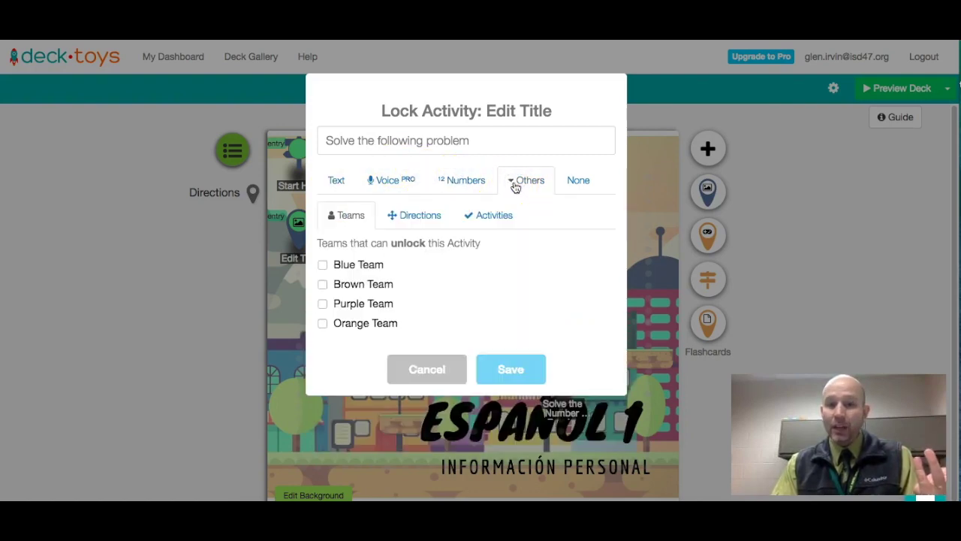
pyautogui.click(422, 212)
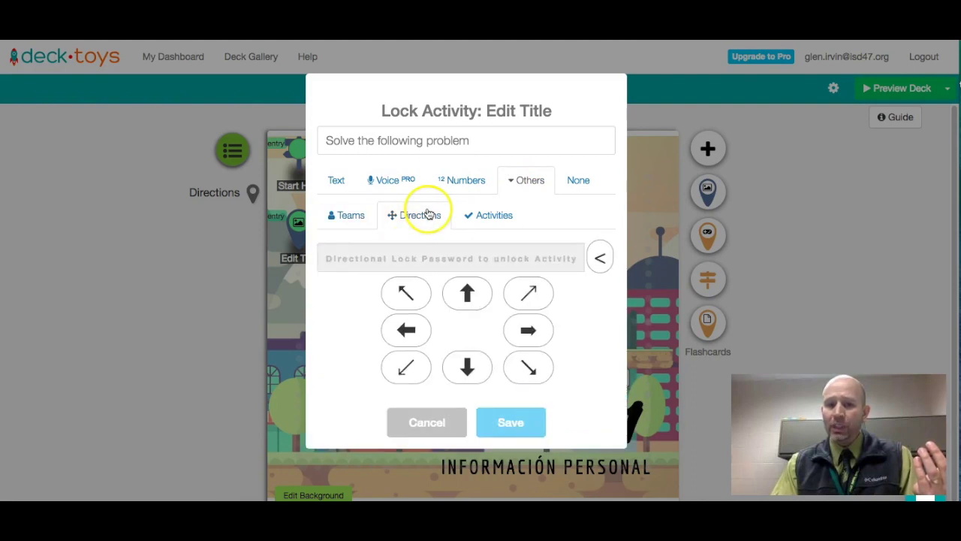
pyautogui.click(406, 330)
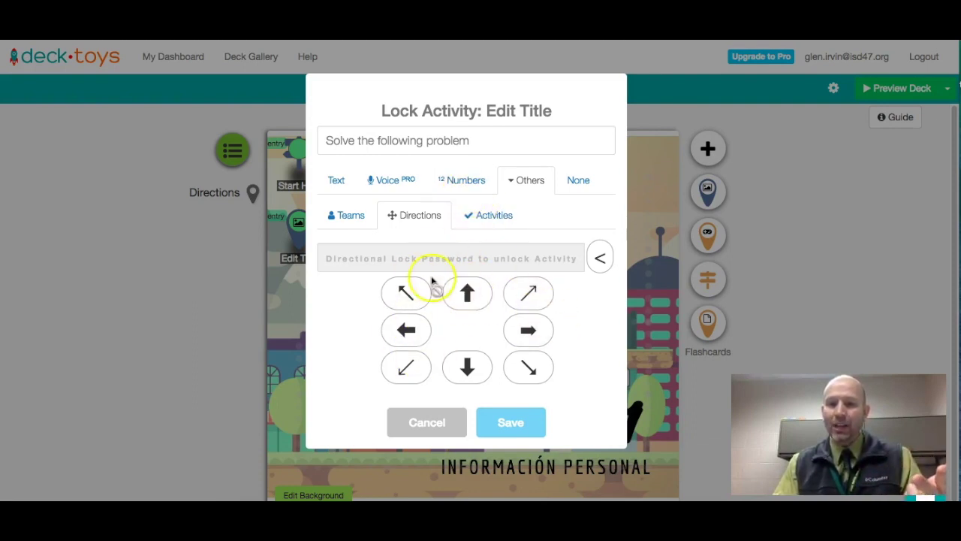
pyautogui.click(461, 180)
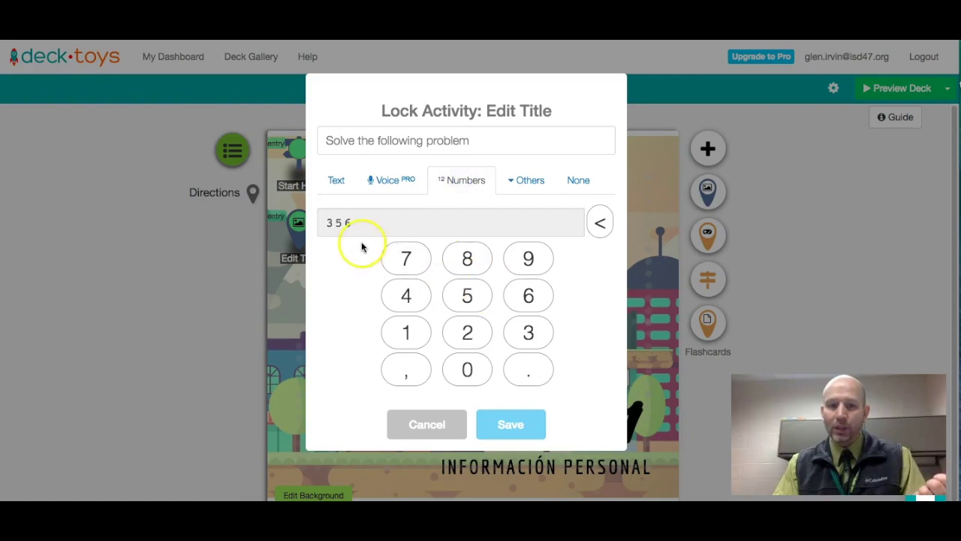
pyautogui.click(507, 426)
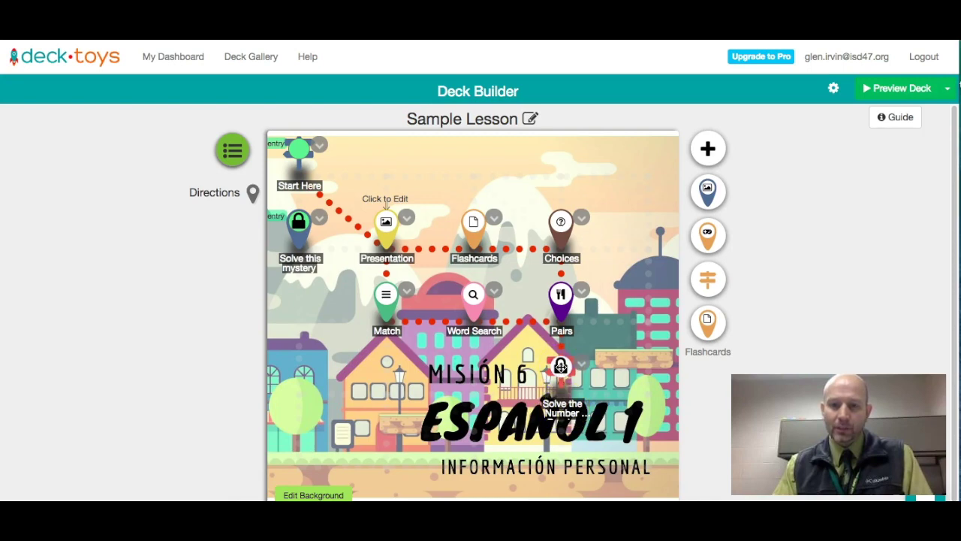
# - Save the signpost message 'Solve the Number Puzzle!' and cancel renaming the activity title
pyautogui.click(560, 367)
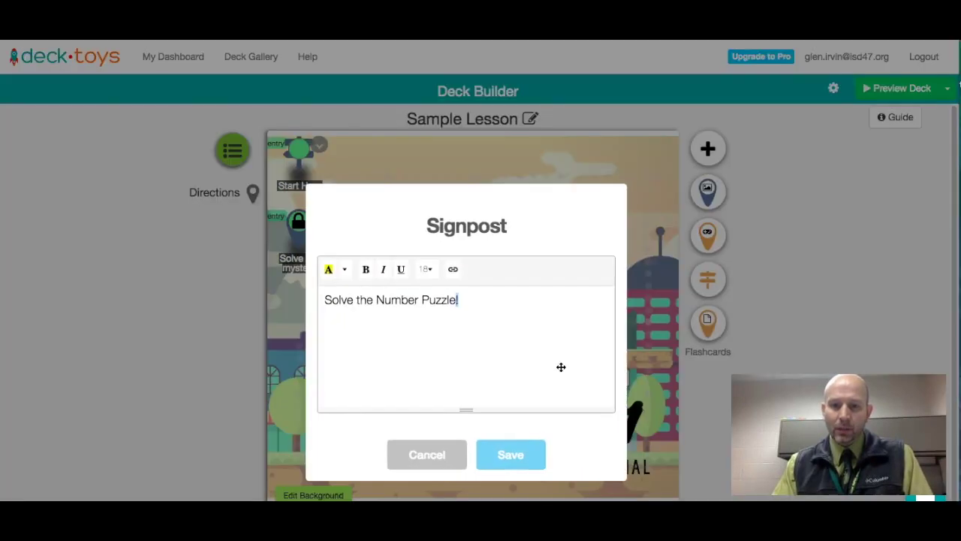
pyautogui.click(510, 454)
pyautogui.click(566, 409)
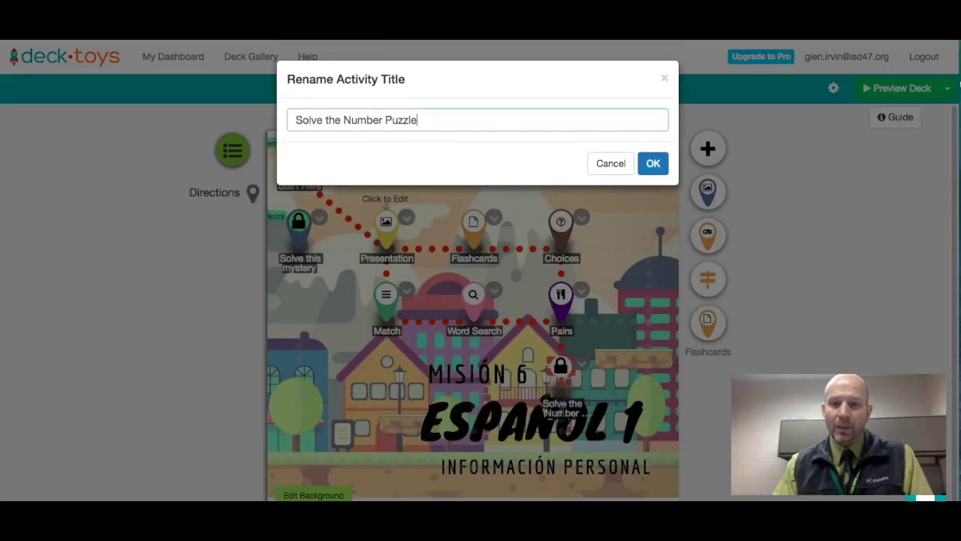
pyautogui.click(614, 163)
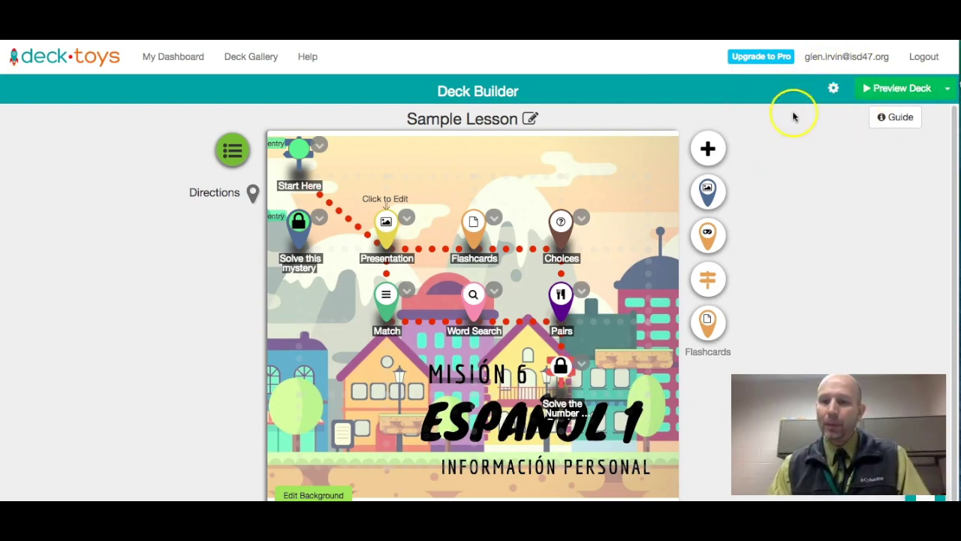
# - Open the Sample Lesson deck's Share settings from the gear menu and select its public link
pyautogui.click(834, 89)
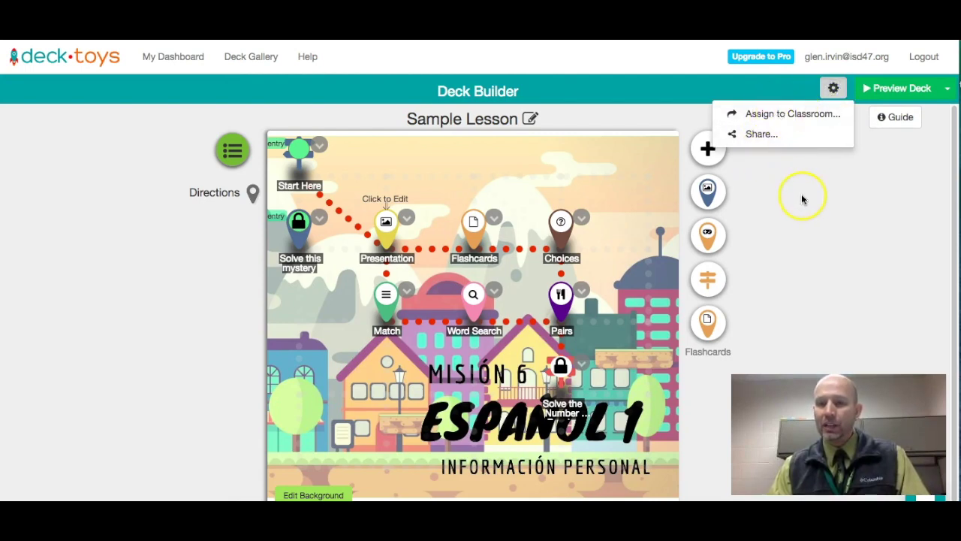
pyautogui.click(773, 118)
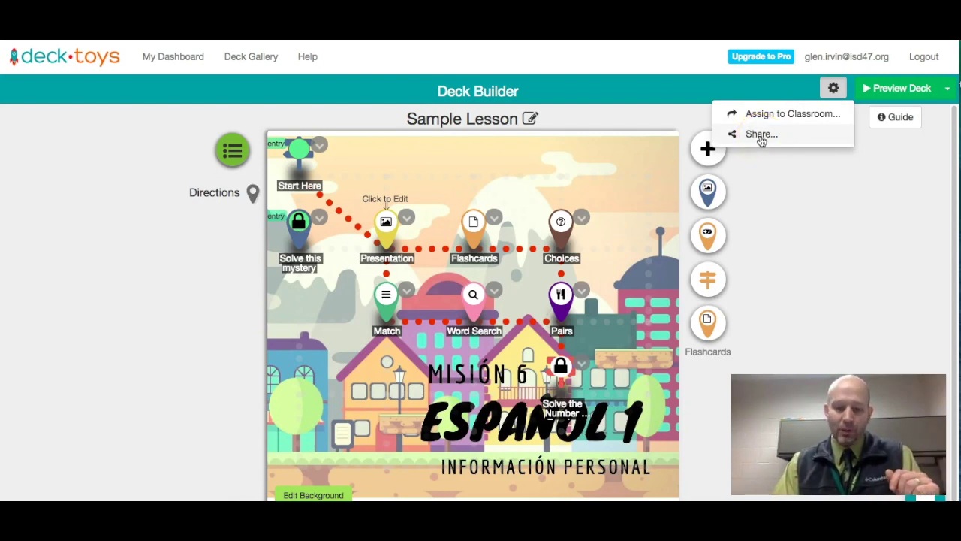
pyautogui.click(761, 135)
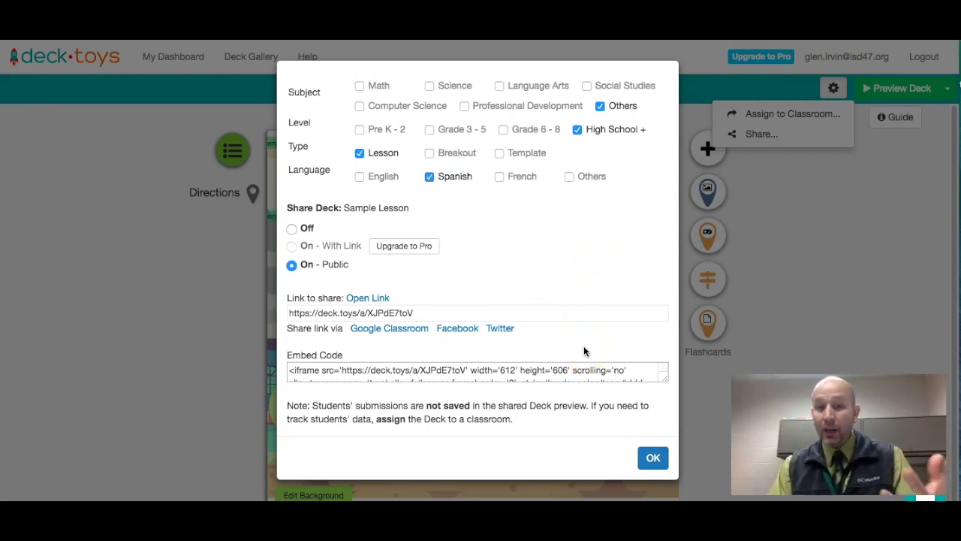
pyautogui.click(331, 314)
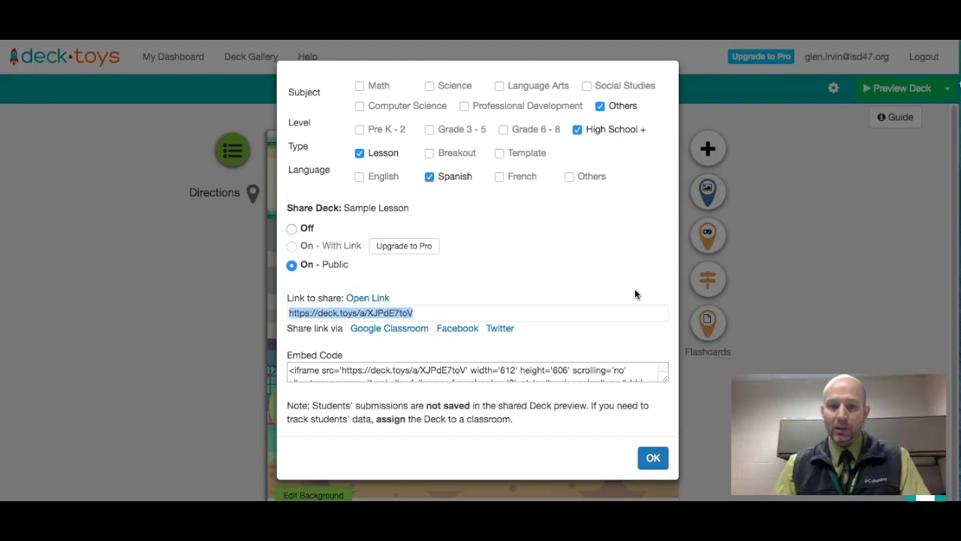
# - Copy the Sample Lesson embed code and place the cursor in the Schoology assignment description
pyautogui.click(414, 372)
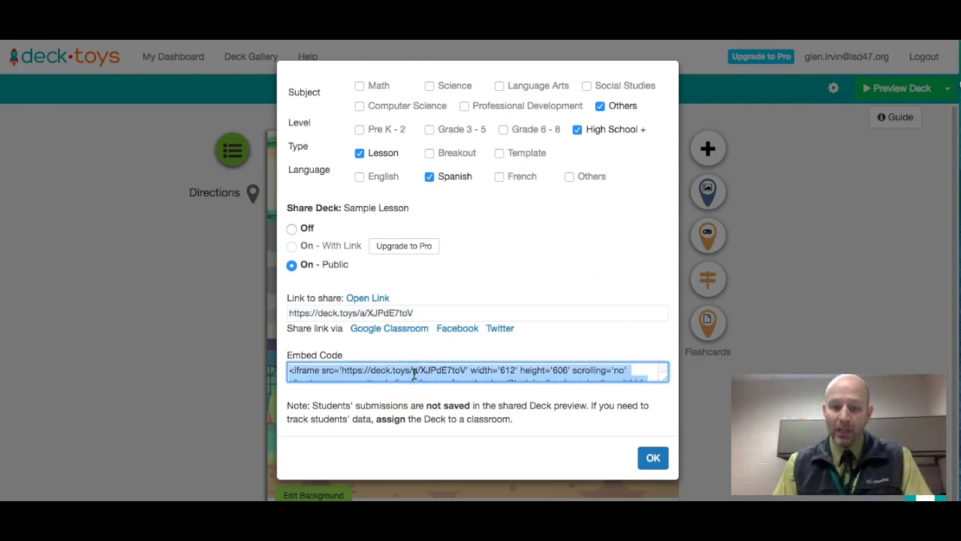
pyautogui.rightClick(414, 373)
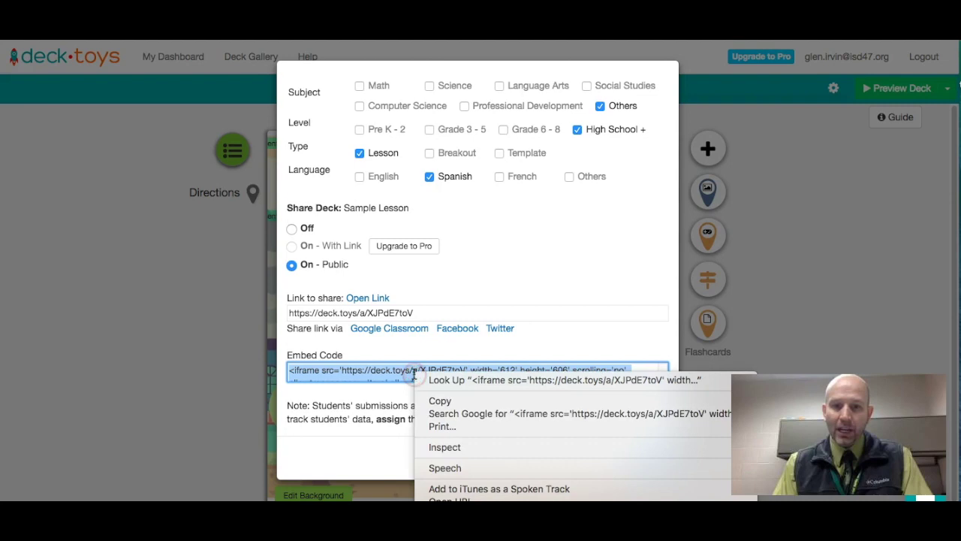
pyautogui.click(441, 403)
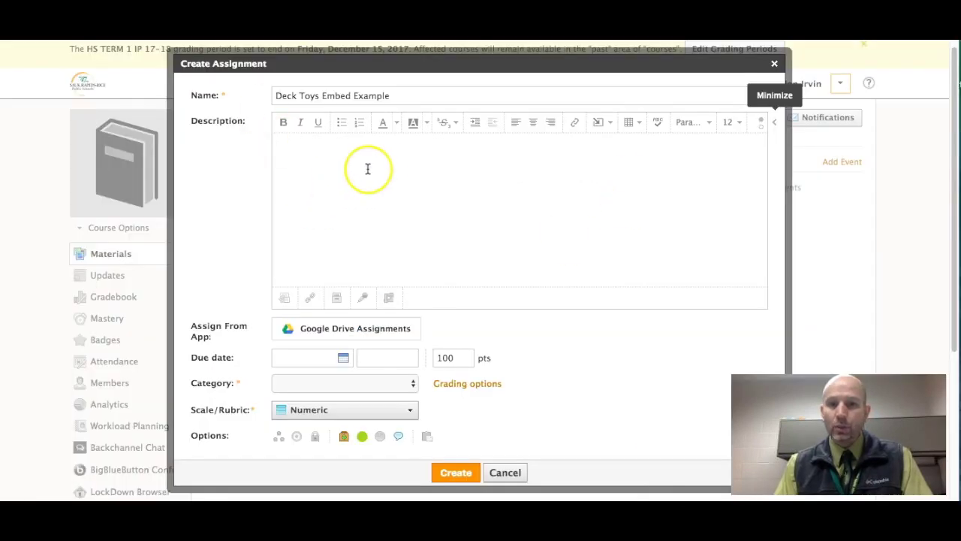
pyautogui.click(379, 166)
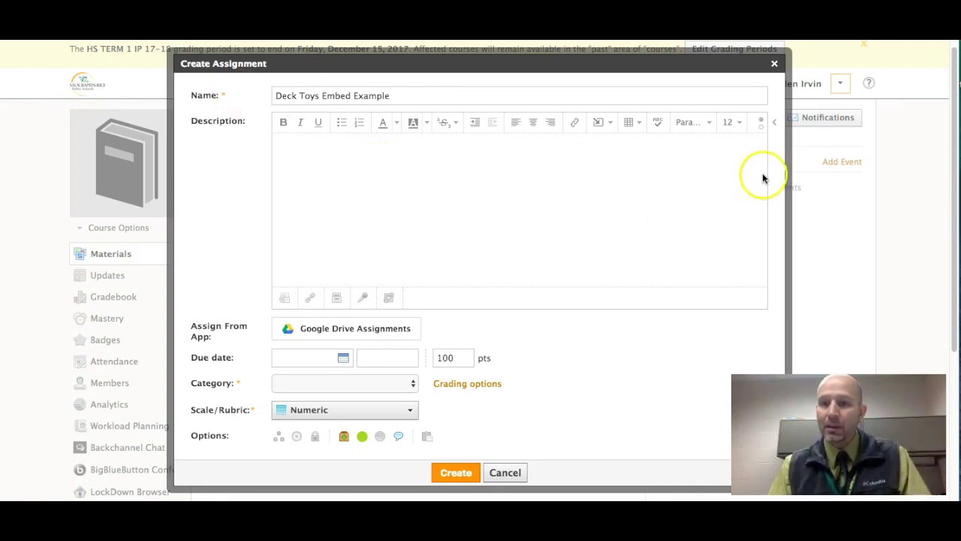
# - Paste the Deck.Toys iframe embed code into the description in HTML mode
pyautogui.click(761, 130)
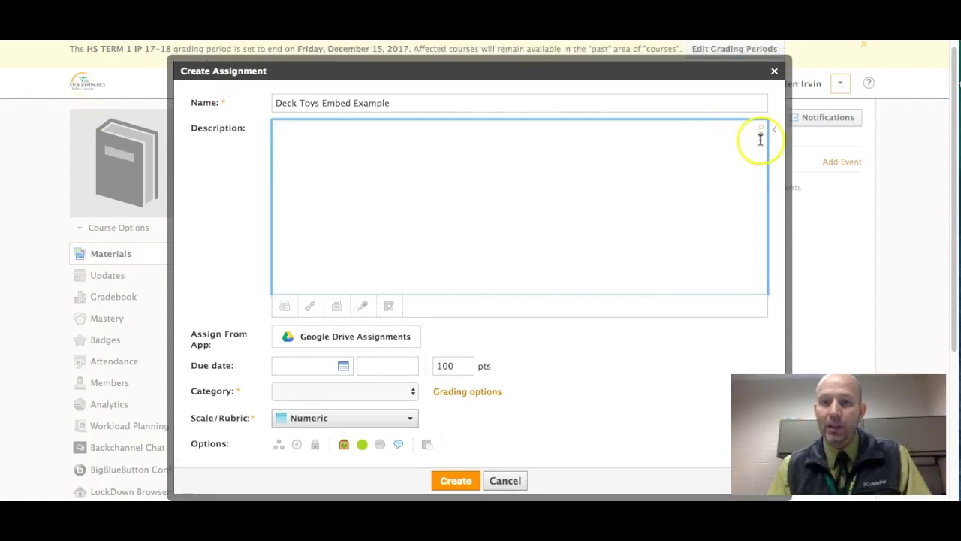
pyautogui.click(761, 132)
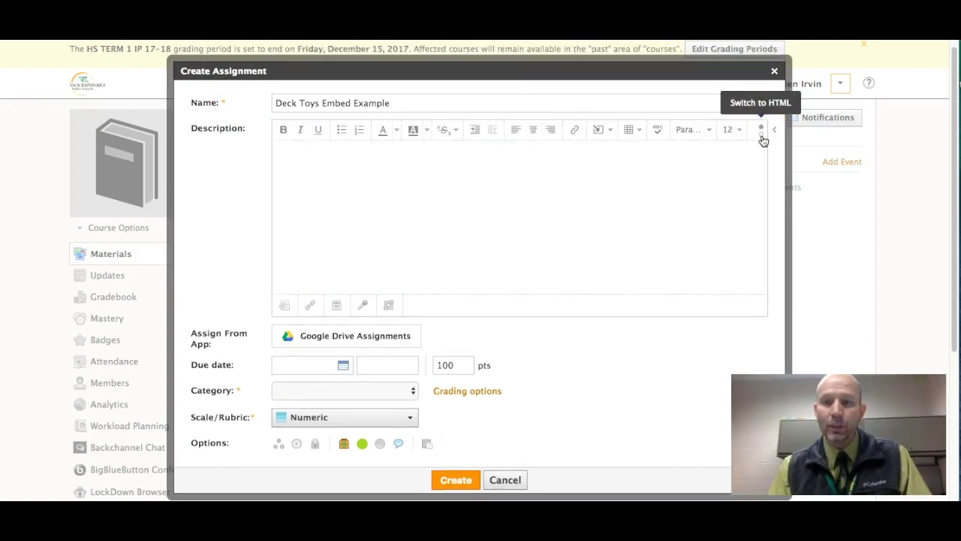
pyautogui.click(761, 132)
pyautogui.hotkey('ctrl', 'v')
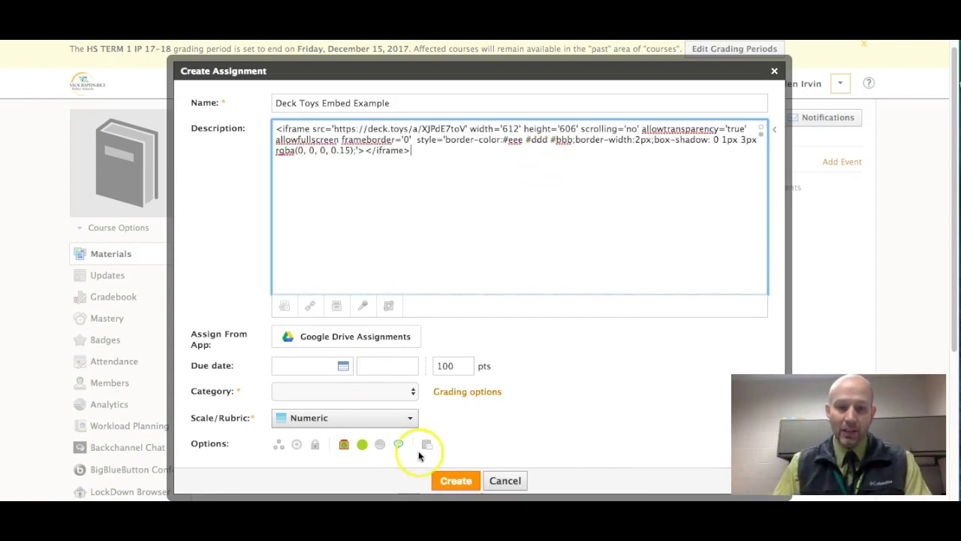
# - Set the assignment category to (Ungraded) and create Deck Toys Embed Example
pyautogui.click(451, 481)
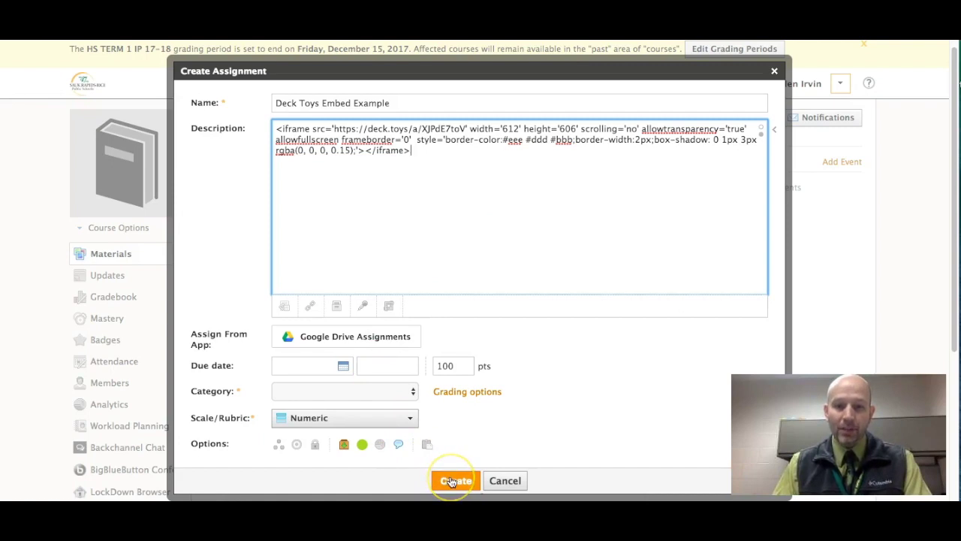
pyautogui.click(388, 392)
pyautogui.click(379, 403)
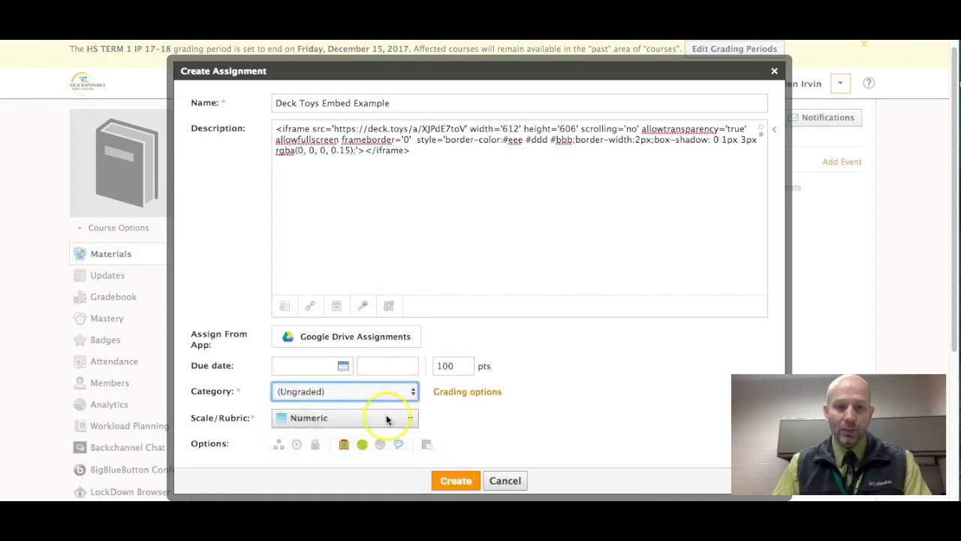
pyautogui.click(459, 481)
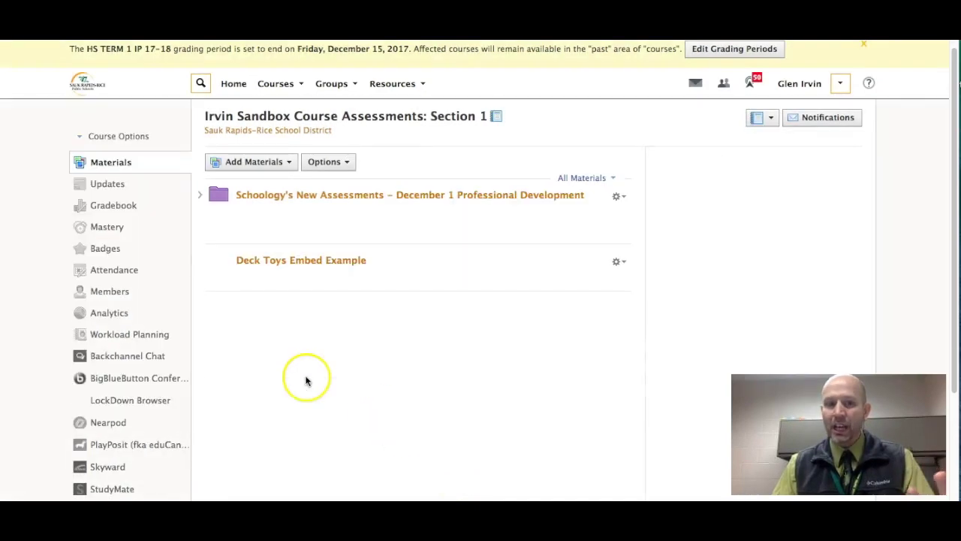
# - Open the Deck Toys Embed Example assignment from the Materials list
pyautogui.scroll(-3, 463, 398)
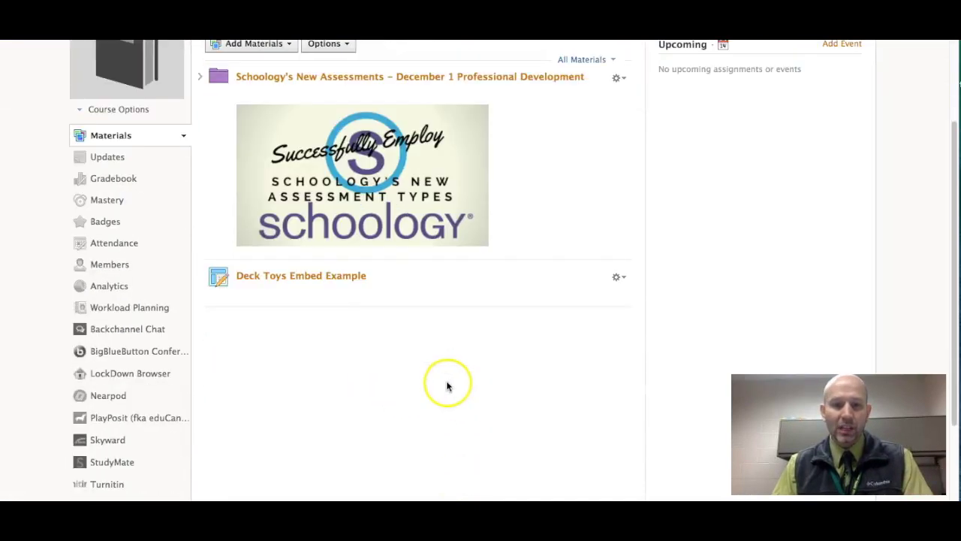
pyautogui.scroll(-1, 333, 279)
pyautogui.click(324, 261)
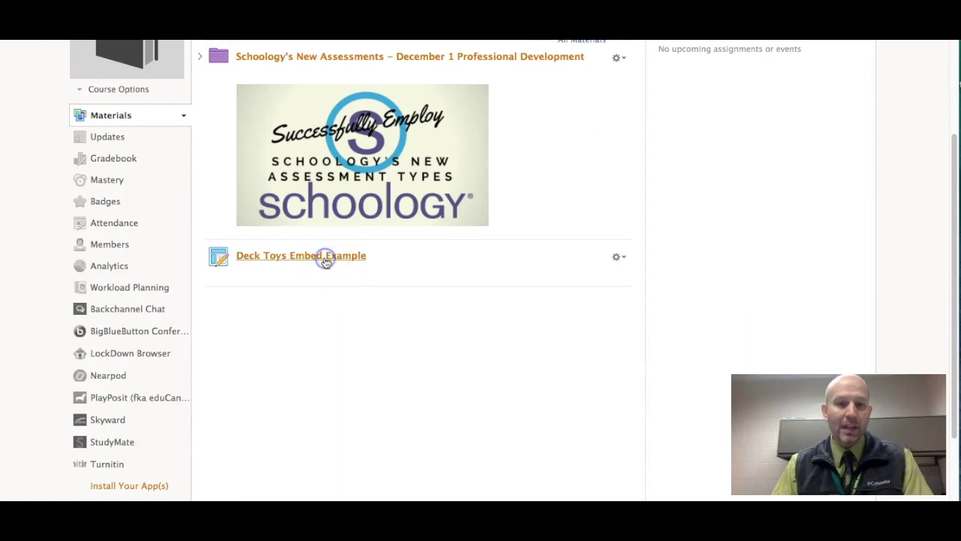